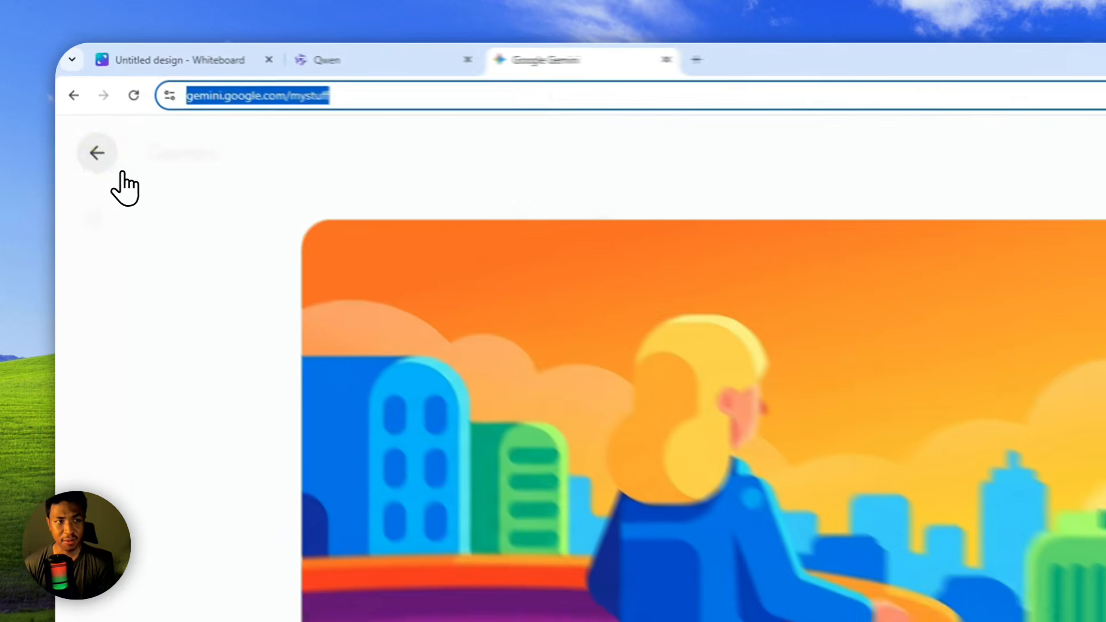
# Browse the generated pictures in Gemini's My stuff gallery and view the astronaut desert illustration at full size.
pyautogui.click(82, 113)
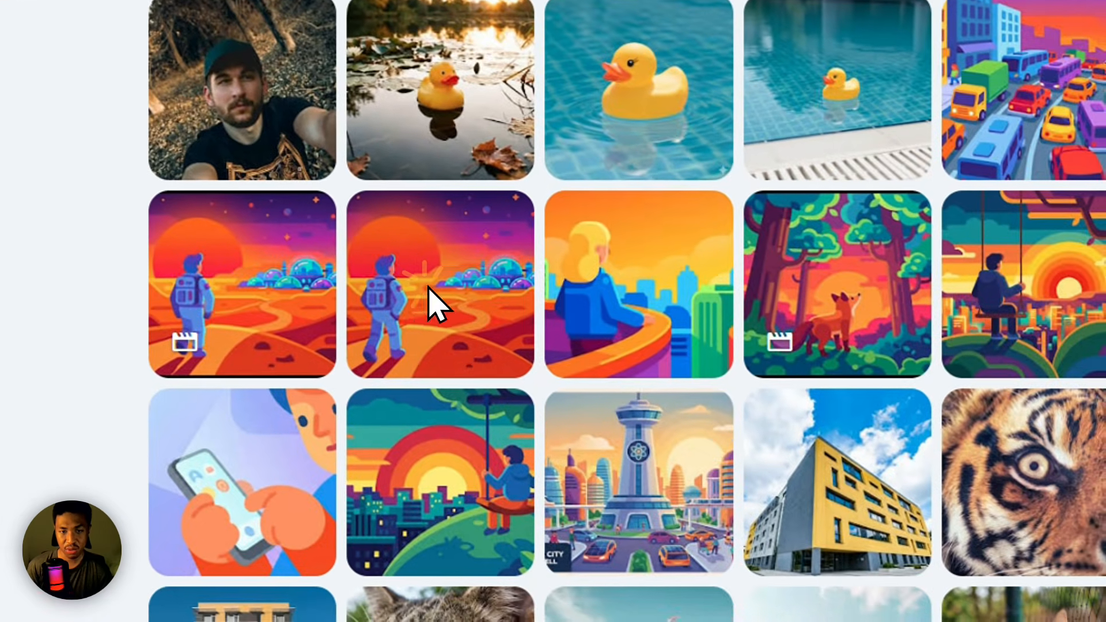
pyautogui.click(876, 615)
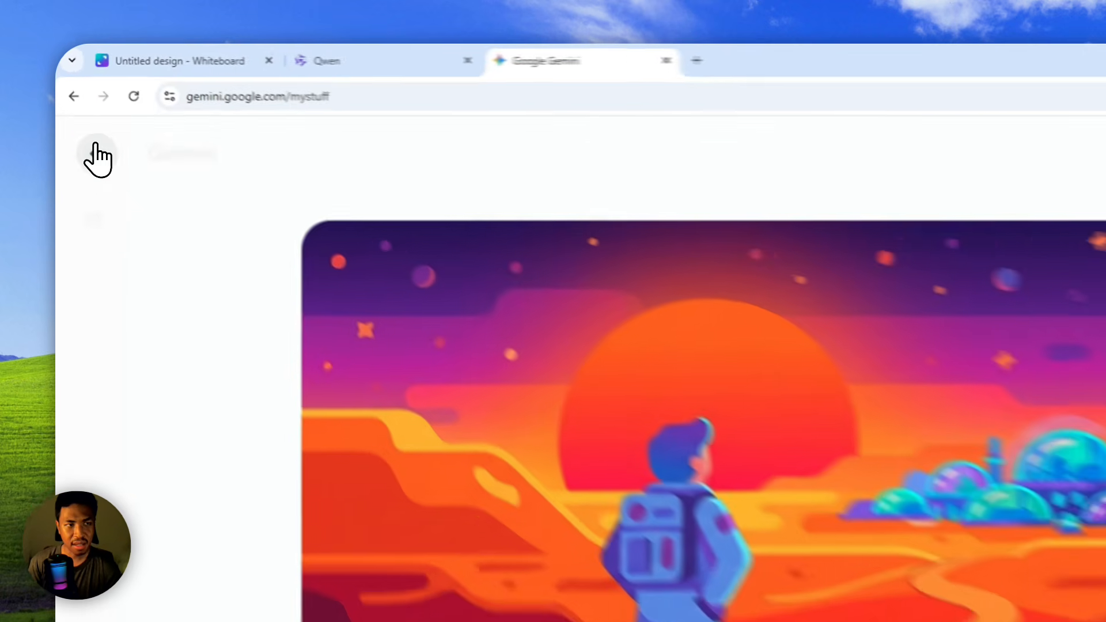
pyautogui.click(81, 111)
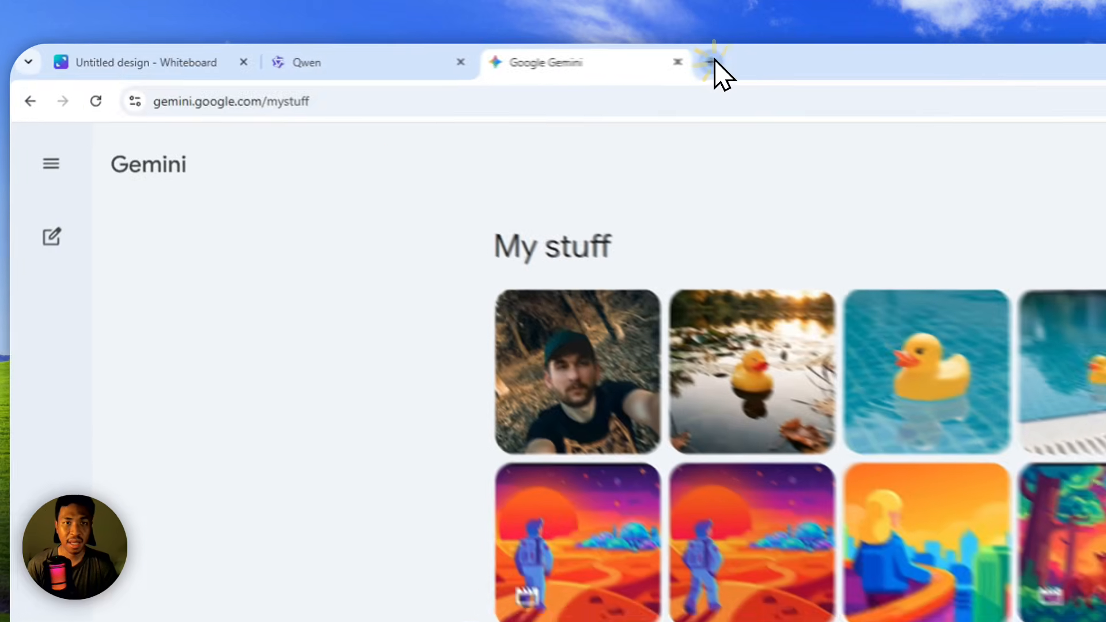
# Start a Gemini chat in another browser tab, attach the balcony city image and enter "Please remove the building from the bottom right corner of the picture.".
pyautogui.click(454, 54)
pyautogui.write('gemini.google.com')
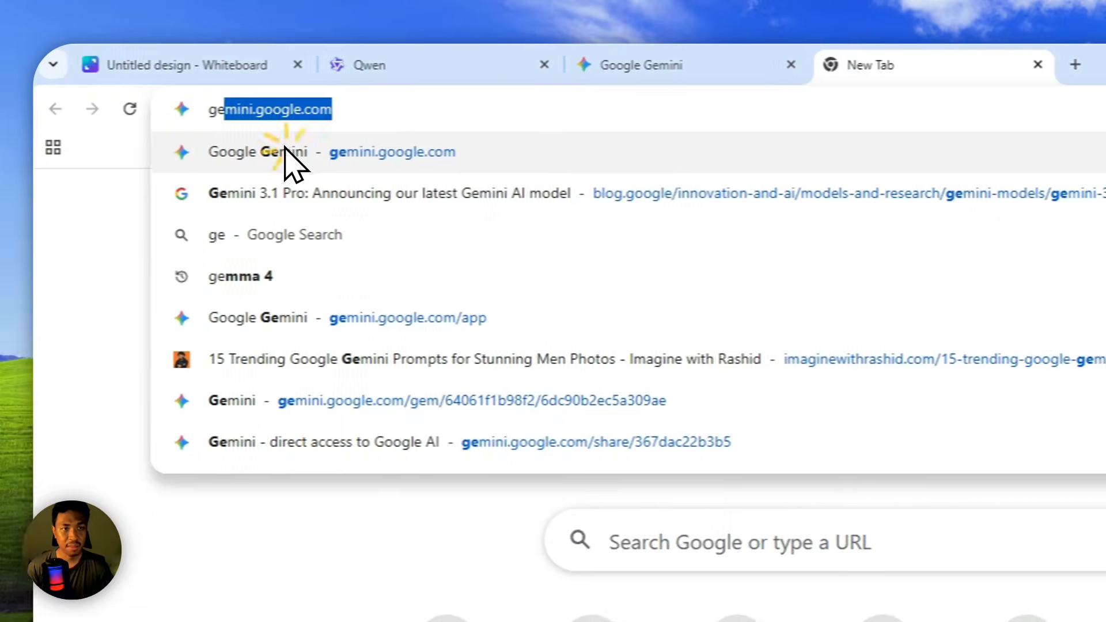
pyautogui.click(284, 151)
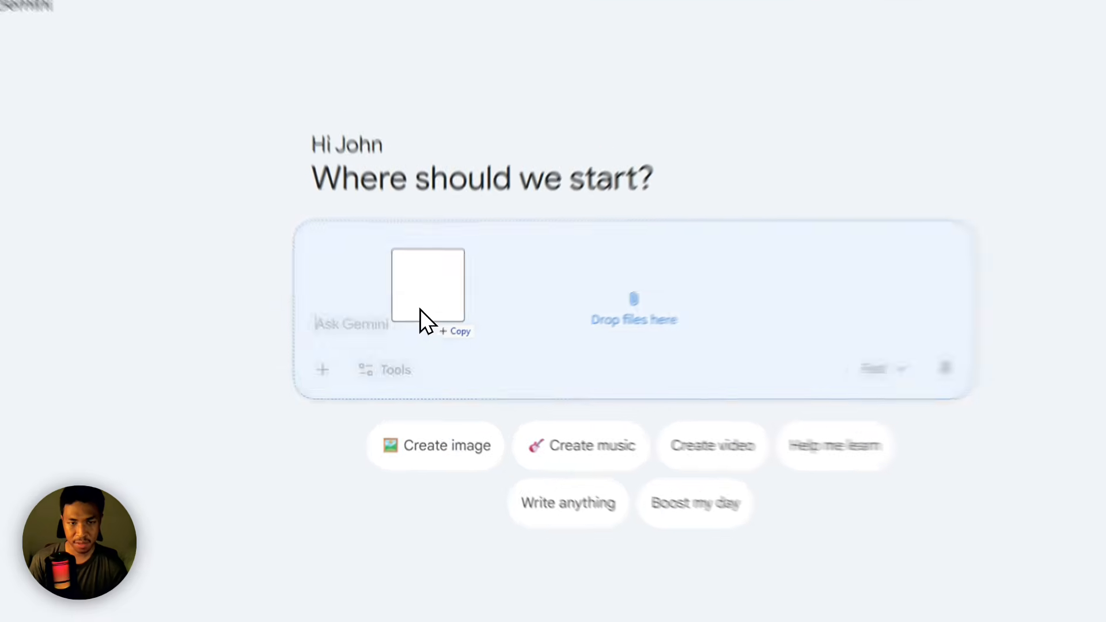
pyautogui.moveTo(422, 333); pyautogui.dragTo(418, 338)
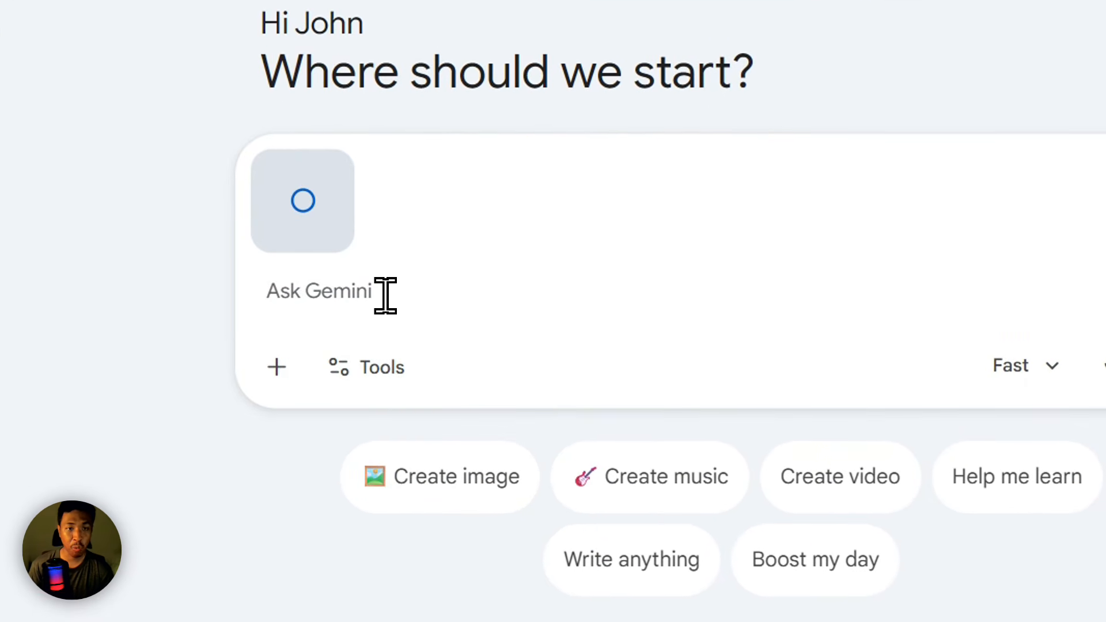
pyautogui.hotkey('ctrl', 'space')
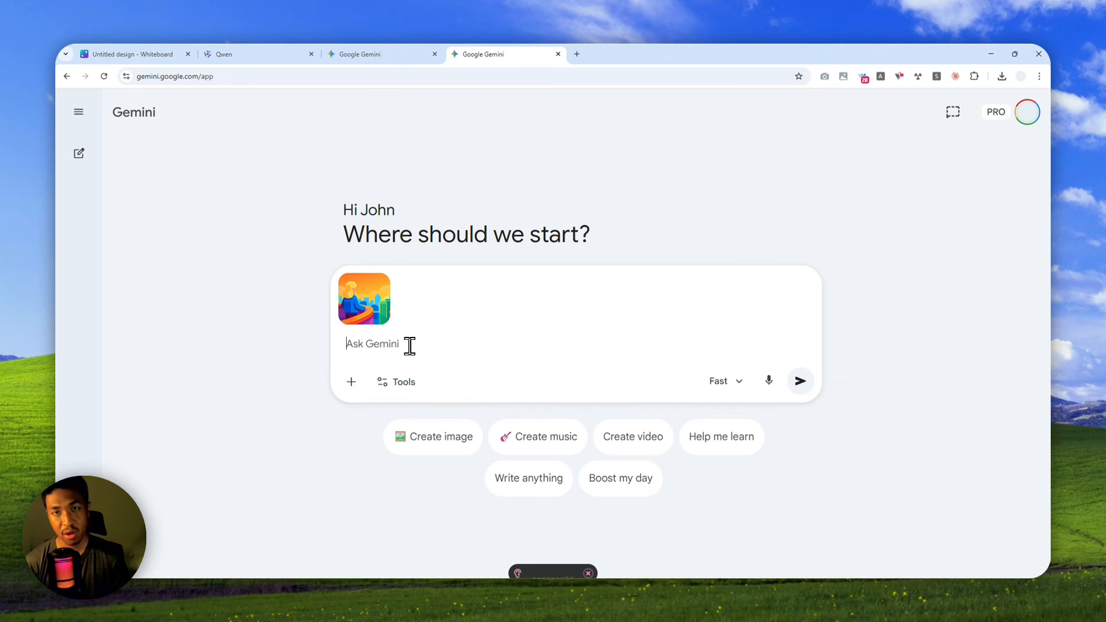
pyautogui.write('Please remove the building from the bottom right corner of the picture.')
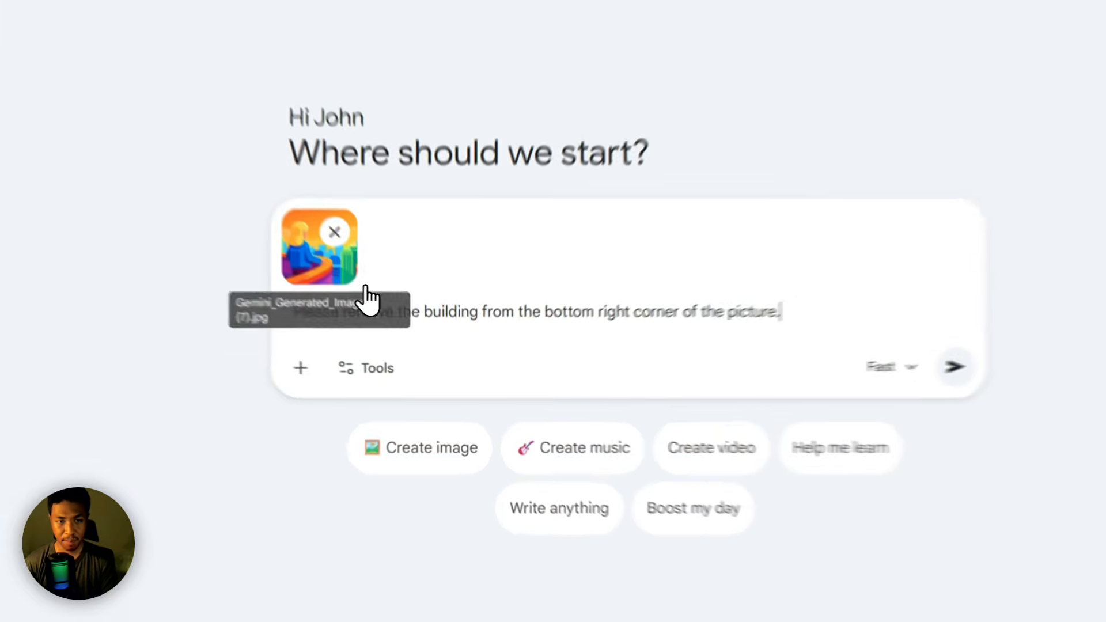
pyautogui.click(386, 321)
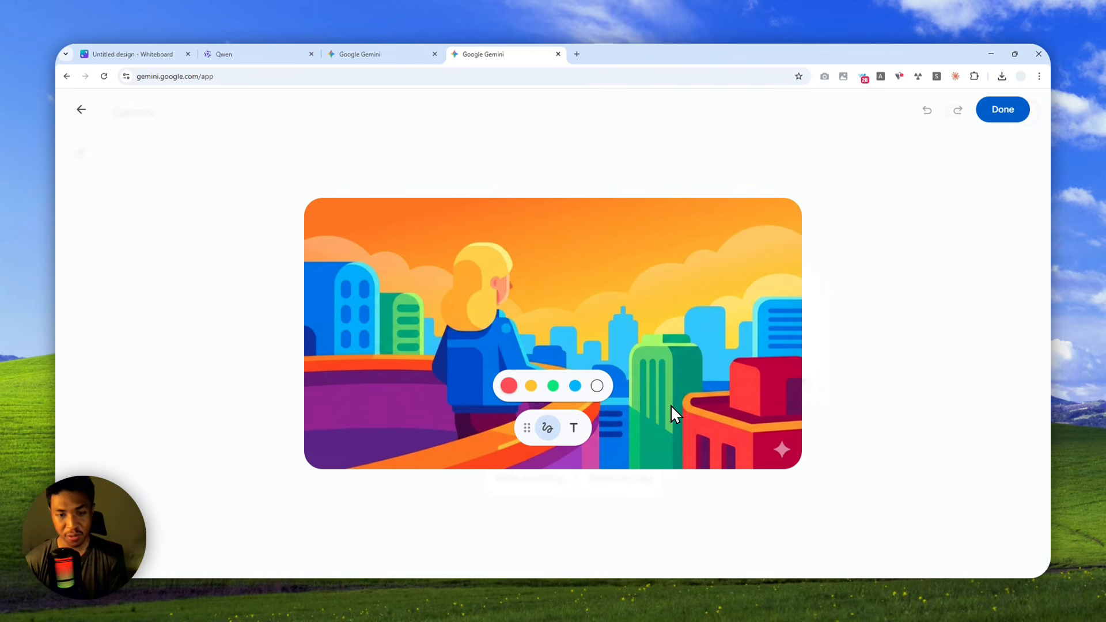
pyautogui.click(526, 386)
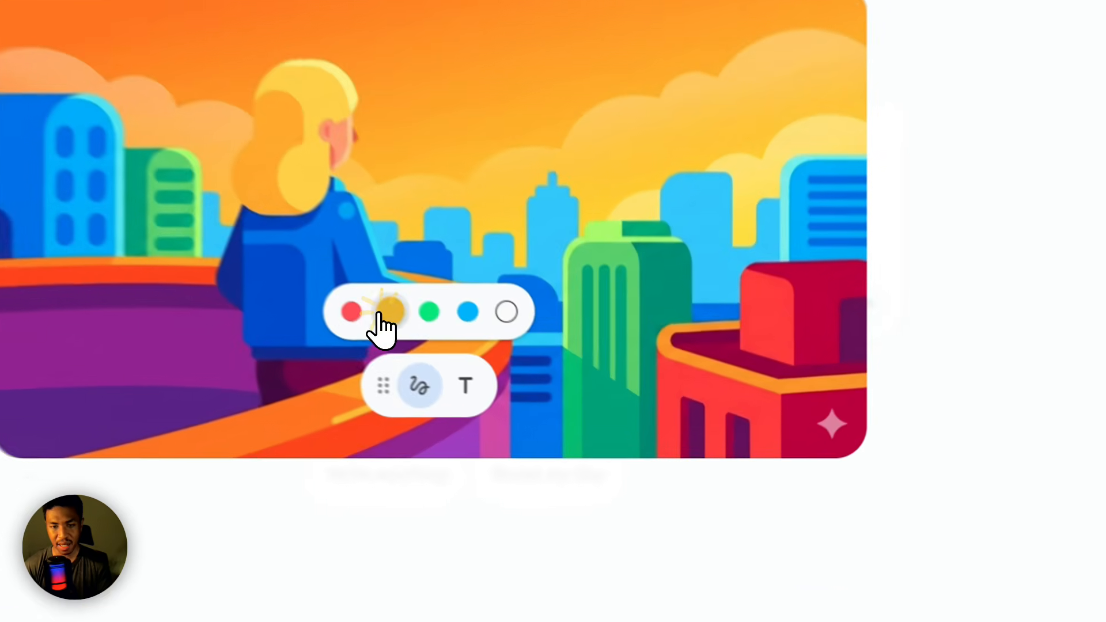
pyautogui.moveTo(759, 210)
pyautogui.mouseDown()
pyautogui.moveTo(636, 300)
pyautogui.moveTo(791, 482)
pyautogui.moveTo(810, 237)
pyautogui.mouseUp()
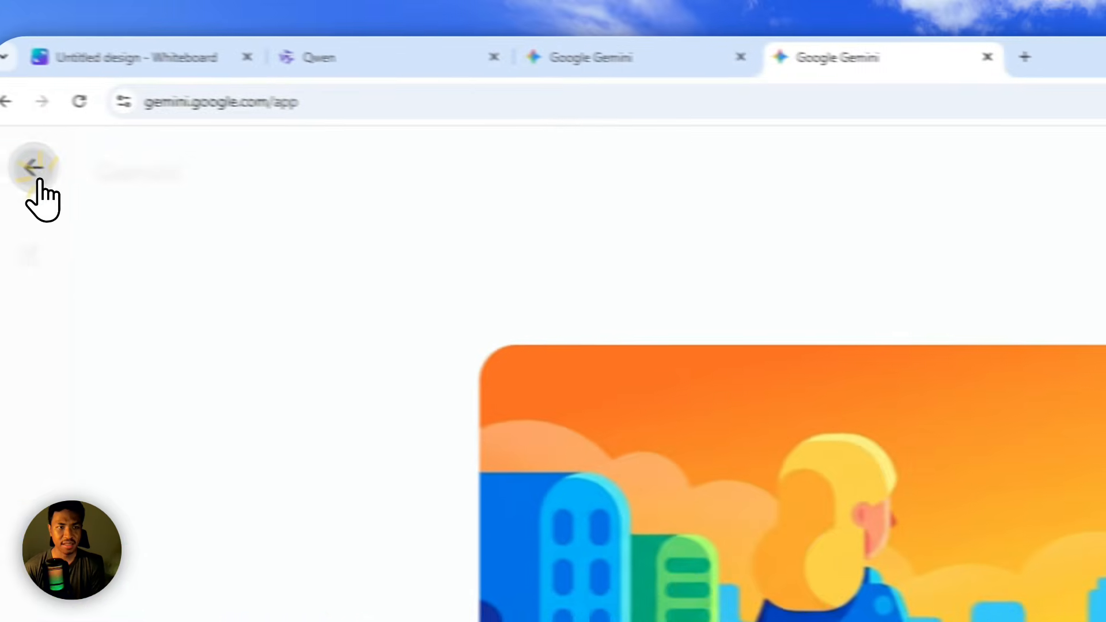
pyautogui.click(34, 172)
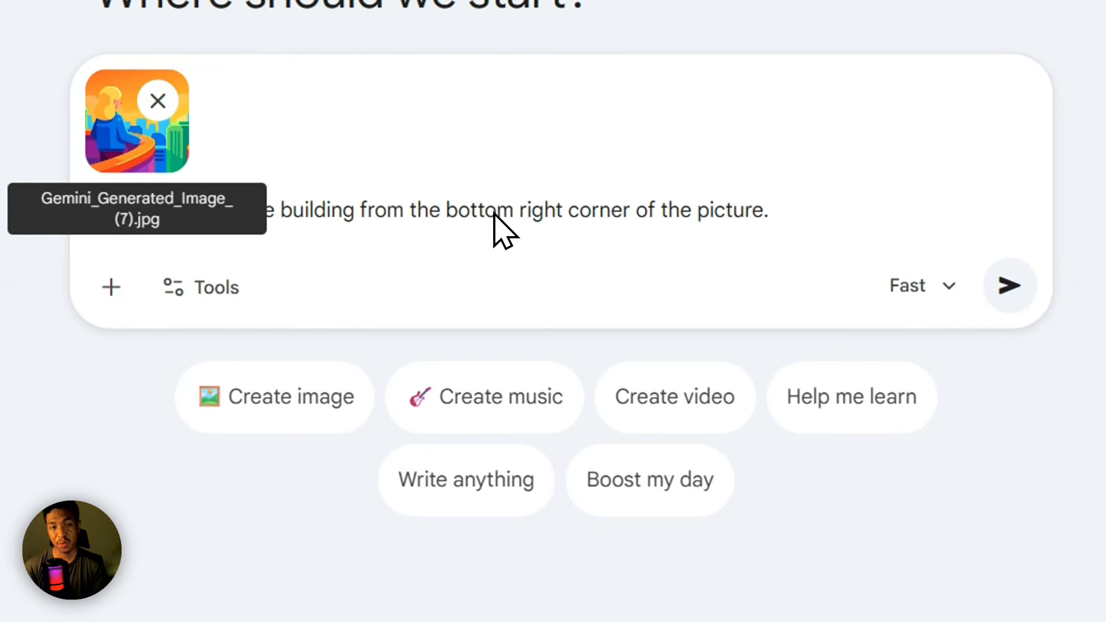
# Set the prompt to the Create image tool and submit it with the attached picture.
pyautogui.click(481, 583)
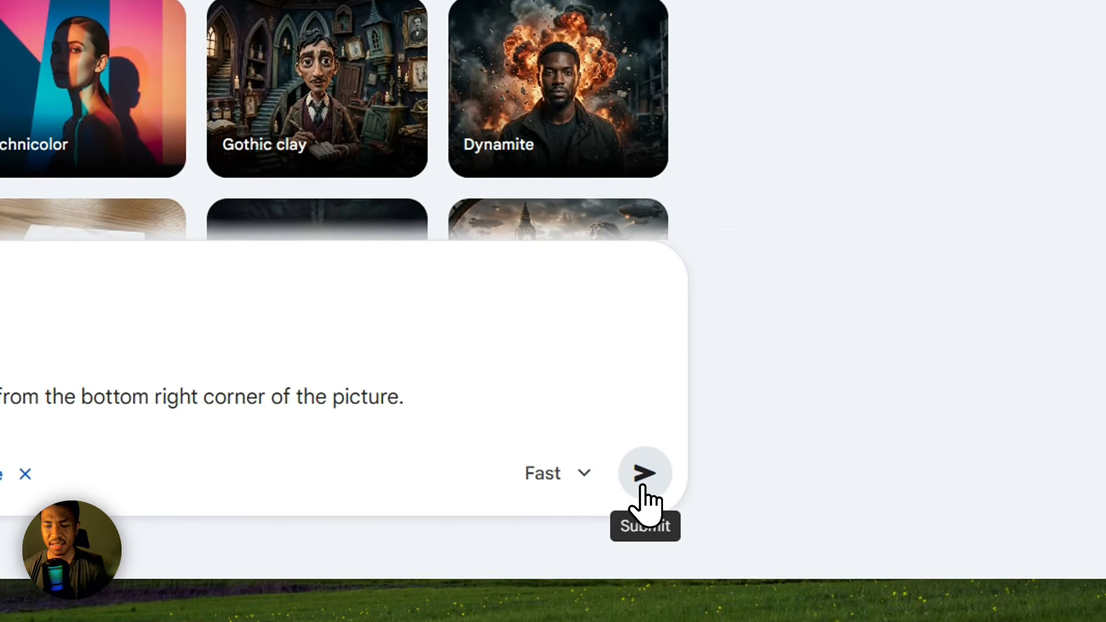
pyautogui.click(643, 486)
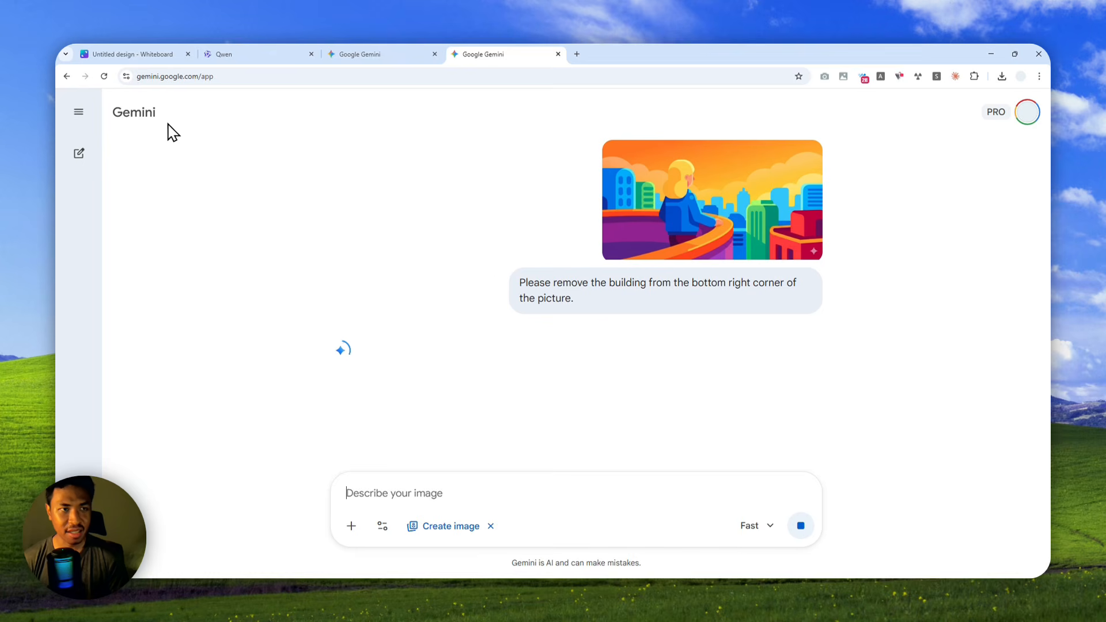
# Switch to the Canva whiteboard and move the red, green and blue building layers out of the city picture onto the blank canvas beside it.
pyautogui.click(144, 54)
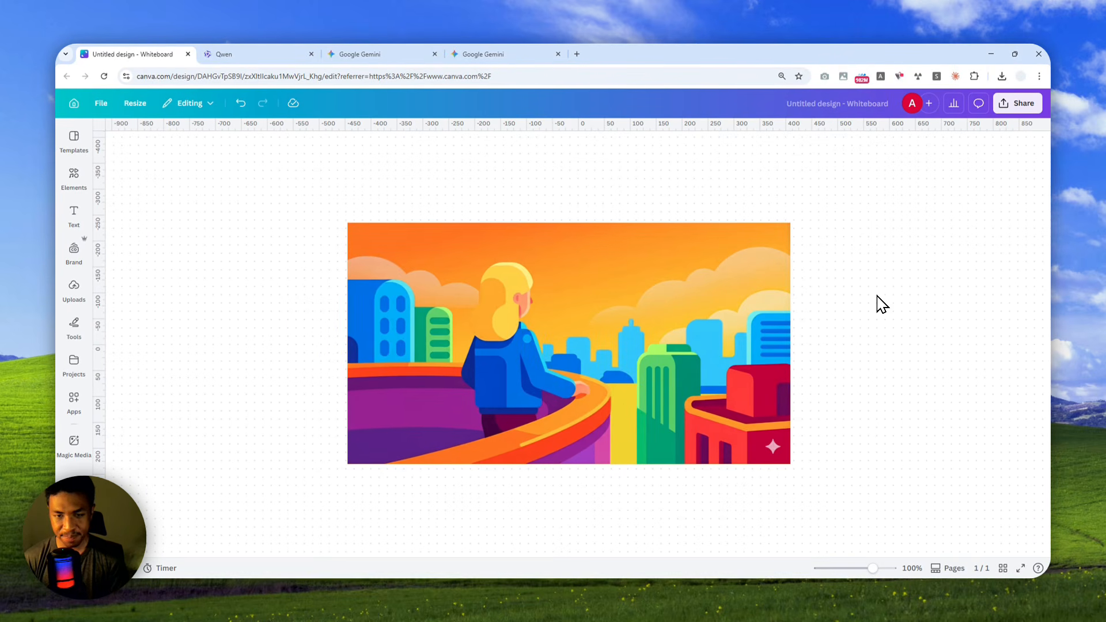
pyautogui.click(714, 414)
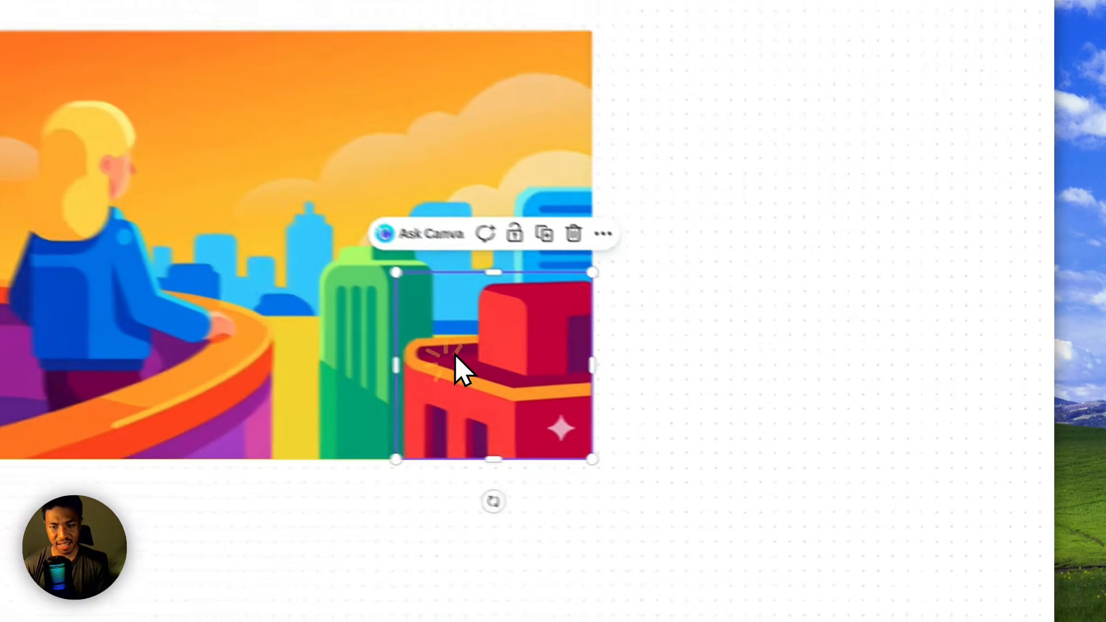
pyautogui.moveTo(710, 416); pyautogui.dragTo(780, 395)
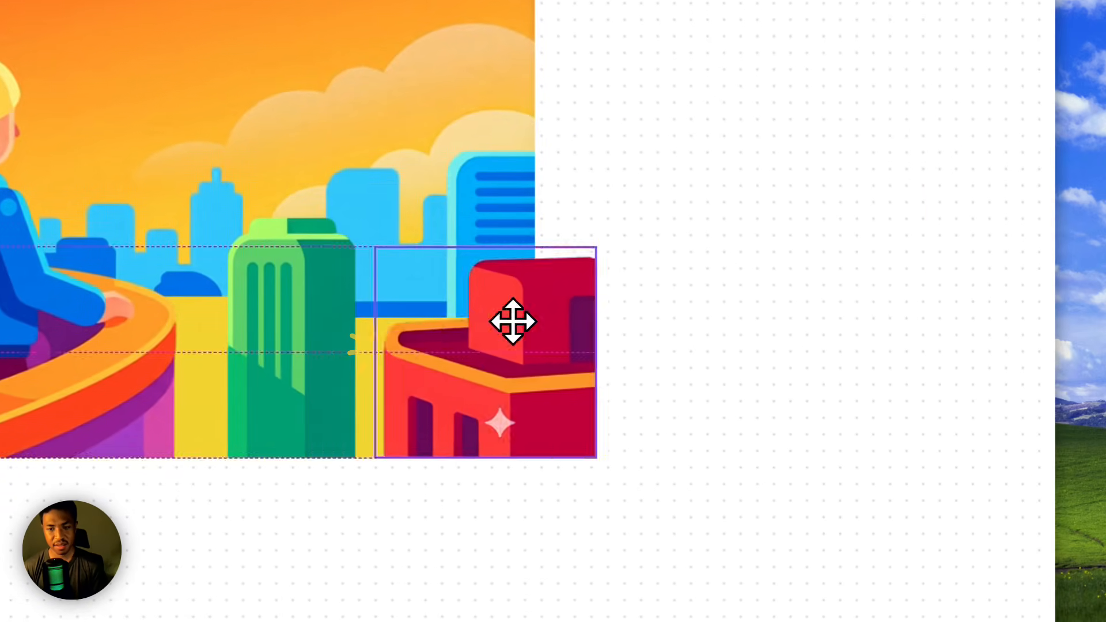
pyautogui.moveTo(513, 321); pyautogui.dragTo(877, 225)
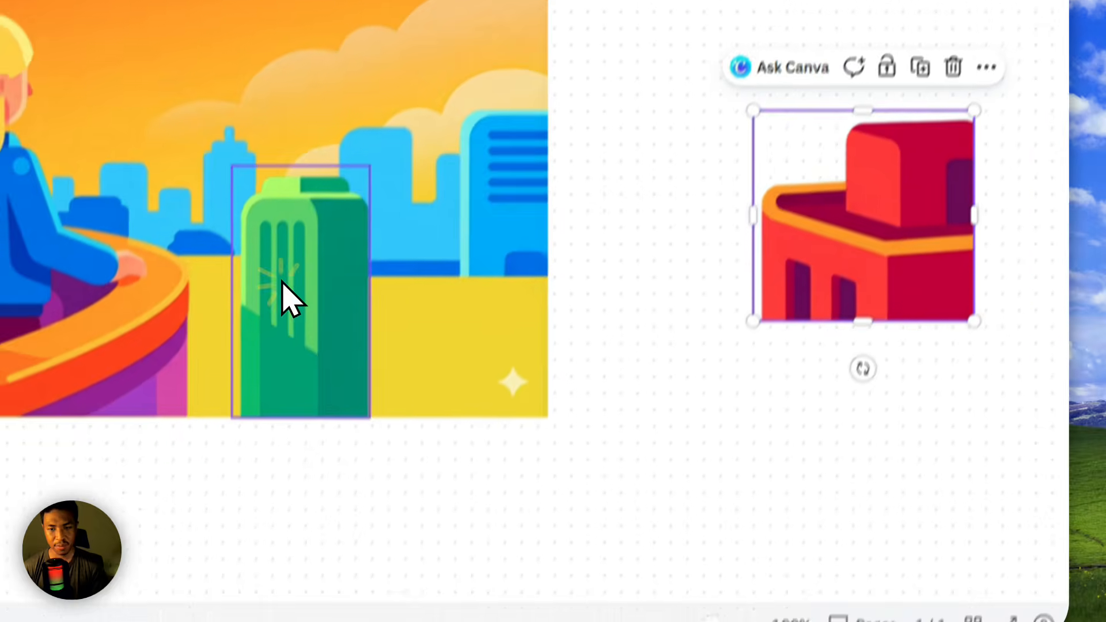
pyautogui.moveTo(283, 345); pyautogui.dragTo(828, 513)
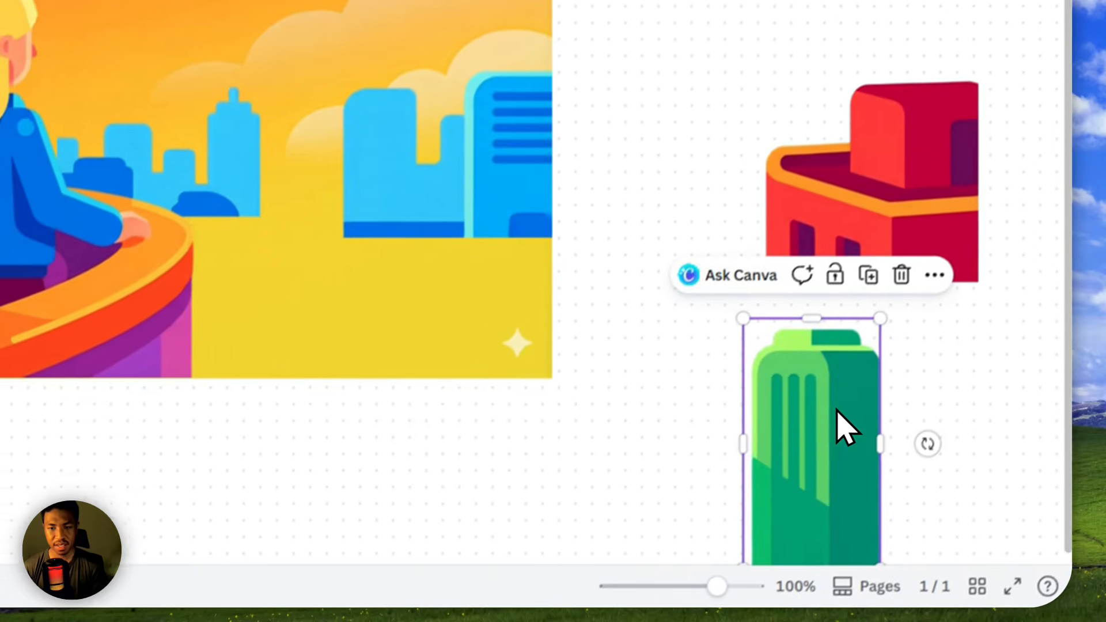
pyautogui.moveTo(402, 209); pyautogui.dragTo(803, 158)
pyautogui.moveTo(154, 160); pyautogui.dragTo(826, 195)
pyautogui.moveTo(104, 355); pyautogui.dragTo(252, 317)
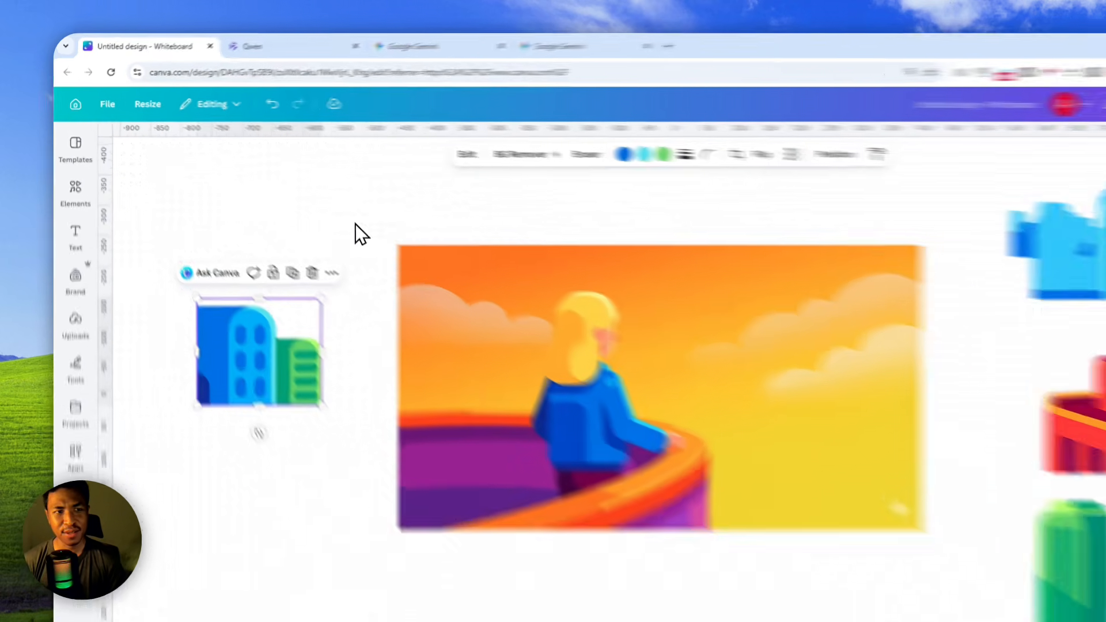
# Switch to the Qwen page and examine the Qwen-Image-Layered article's title and its layer decomposition examples.
pyautogui.click(277, 52)
pyautogui.click(275, 192)
pyautogui.moveTo(309, 293); pyautogui.dragTo(1075, 254)
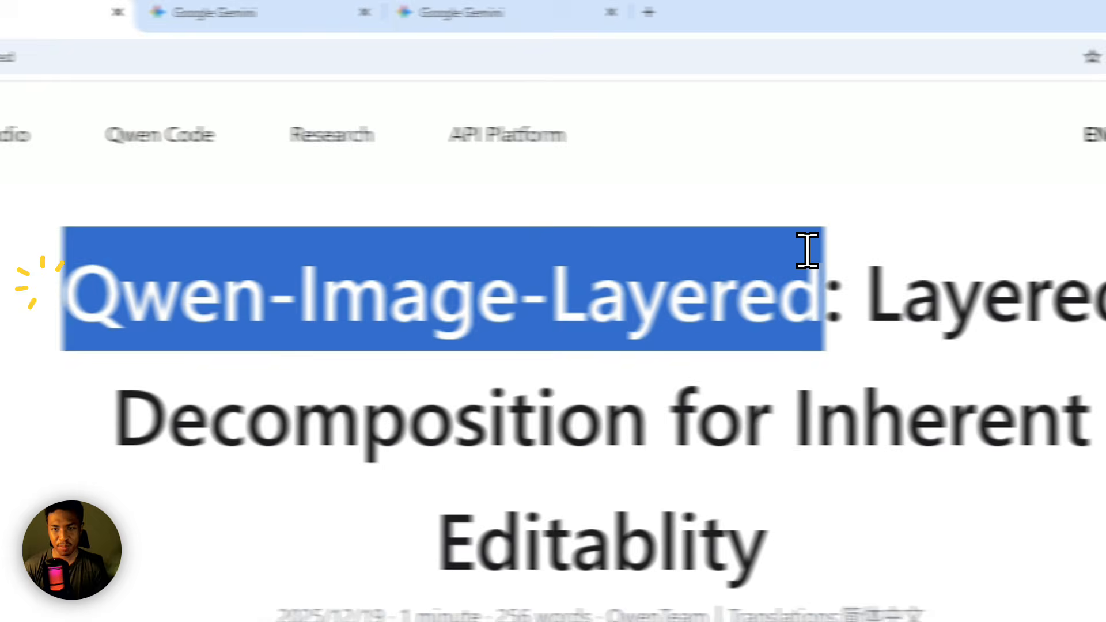
pyautogui.scroll(-5, 507, 372)
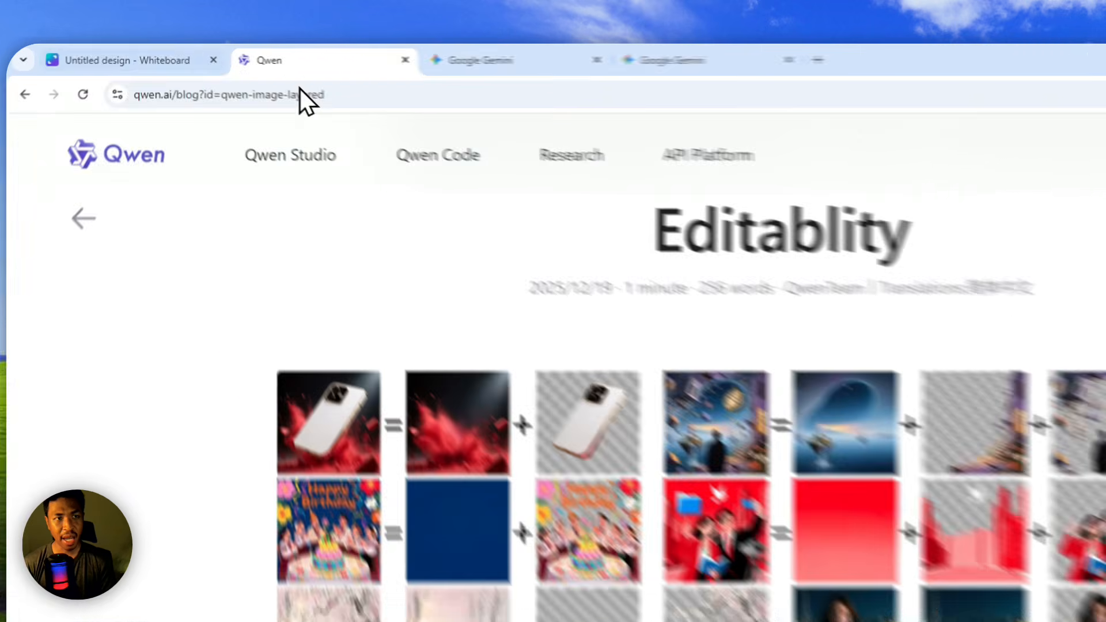
# Return to the Canva whiteboard, move the woman layer off the picture beside the blue buildings, and check the image generation in Gemini.
pyautogui.click(167, 54)
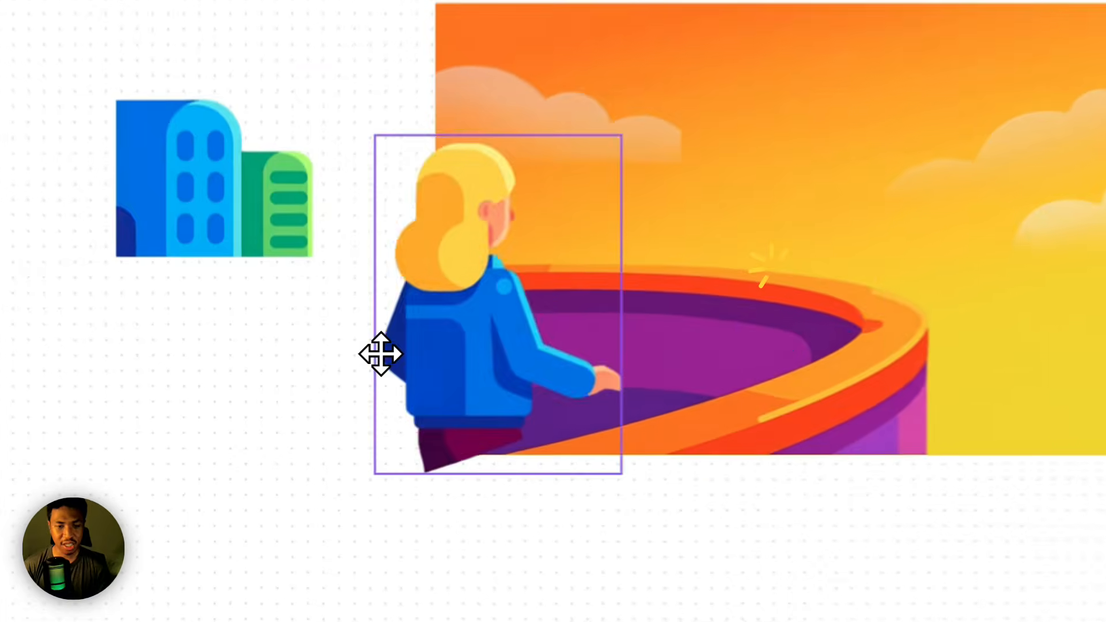
pyautogui.moveTo(380, 354); pyautogui.dragTo(72, 405)
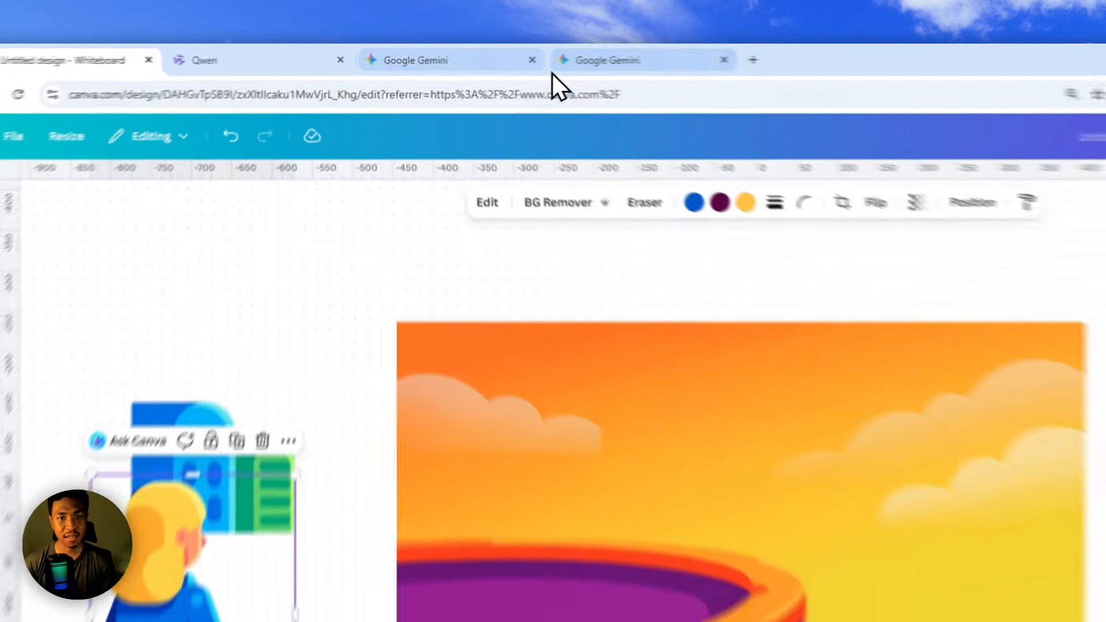
pyautogui.click(481, 54)
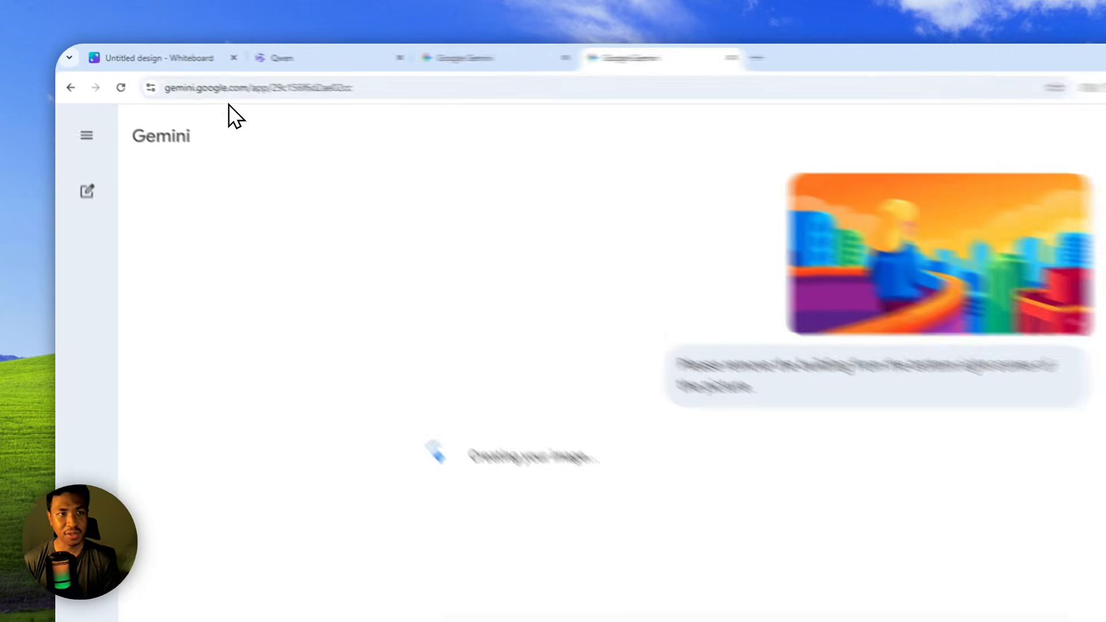
# Back on the Canva whiteboard, place the woman layer over the picture's upper-left corner, standing above the purple balcony.
pyautogui.click(138, 54)
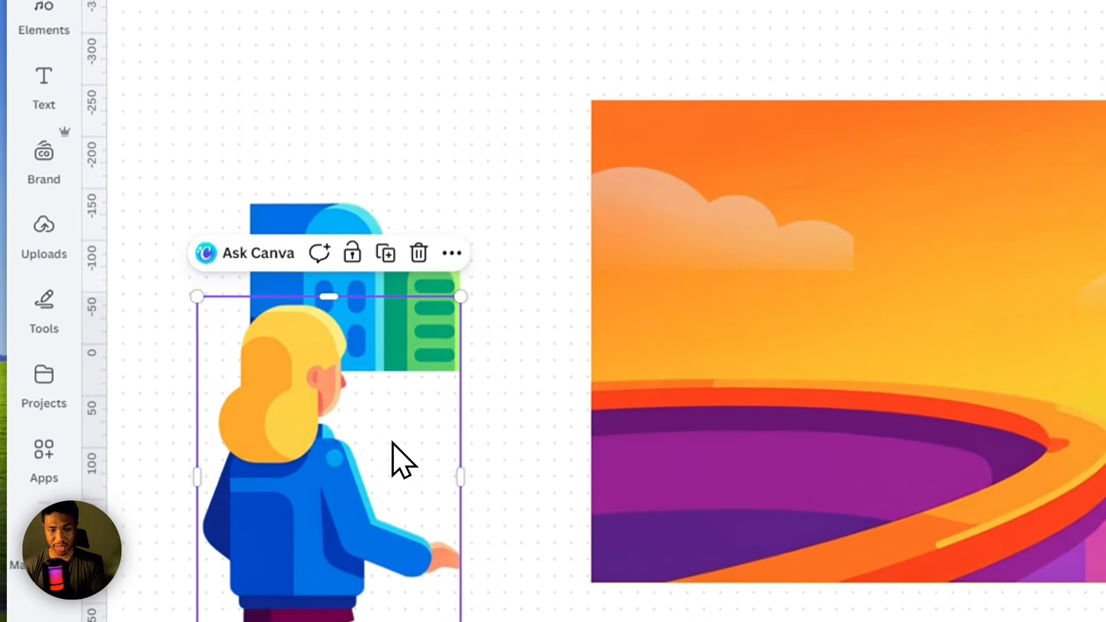
pyautogui.moveTo(375, 596); pyautogui.dragTo(655, 443)
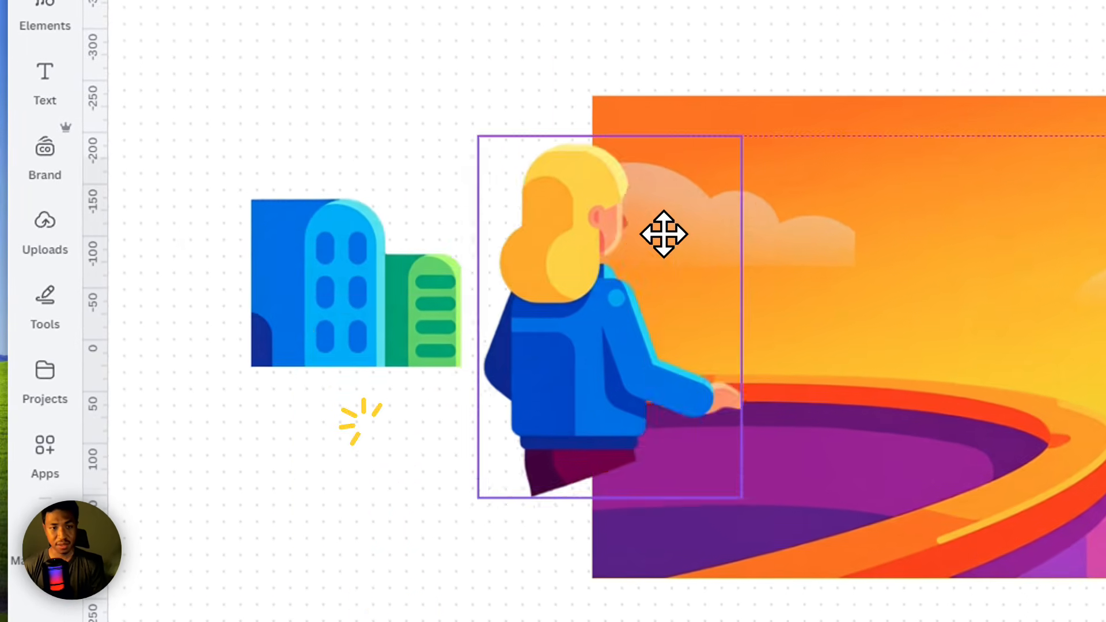
pyautogui.moveTo(663, 234); pyautogui.dragTo(772, 145)
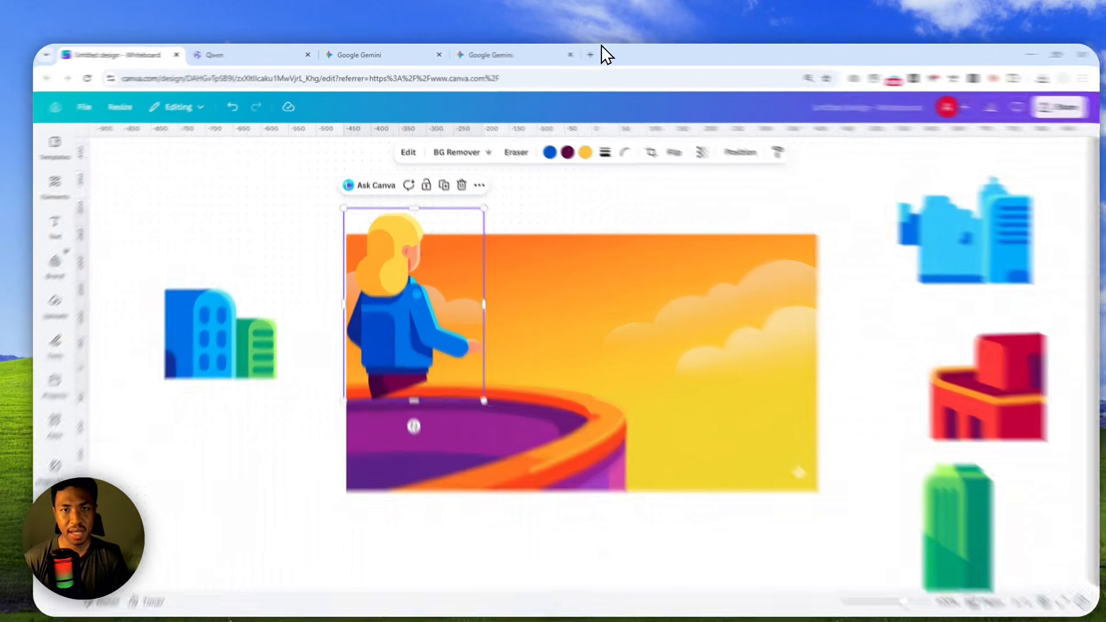
# Open the Canva home page in another browser tab, view the Magic Layers image selection dialog and close it.
pyautogui.click(577, 53)
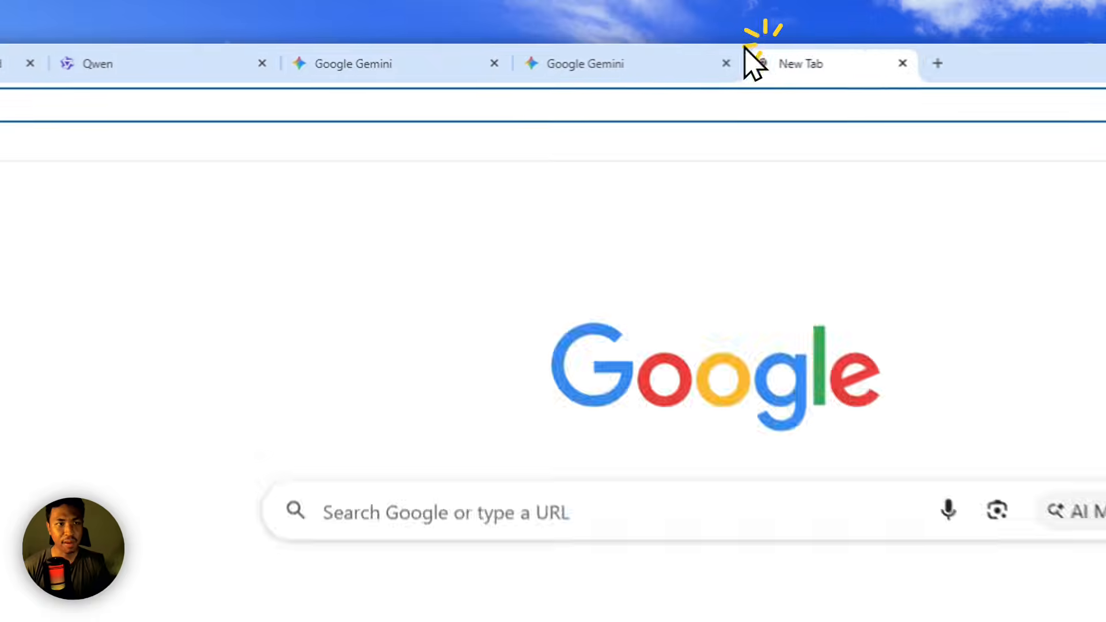
pyautogui.write('canva.com')
pyautogui.click(132, 152)
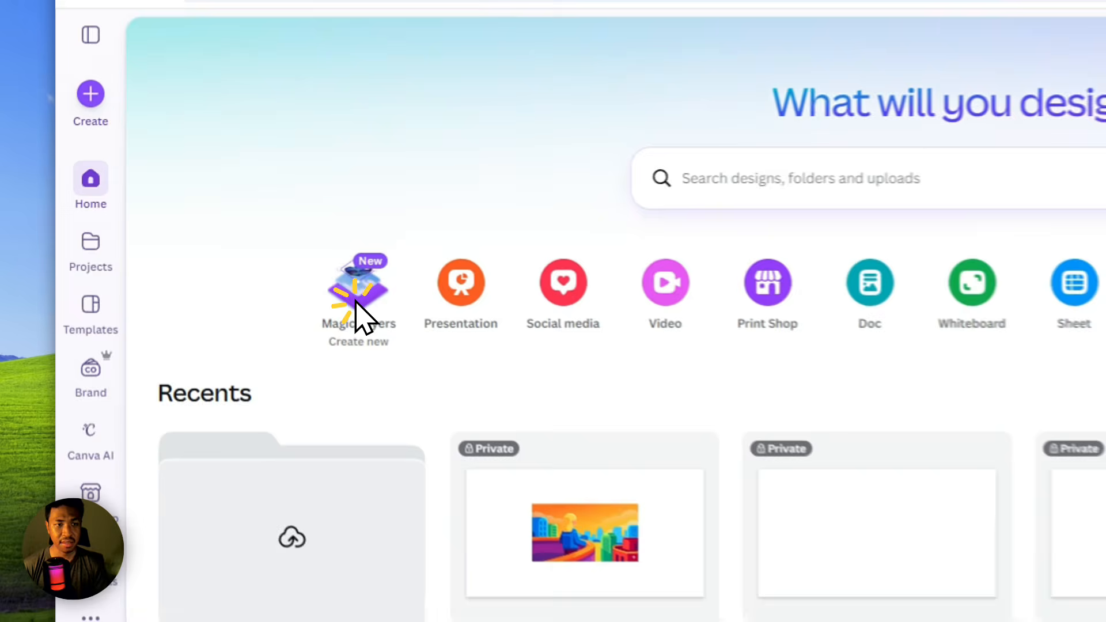
pyautogui.click(213, 253)
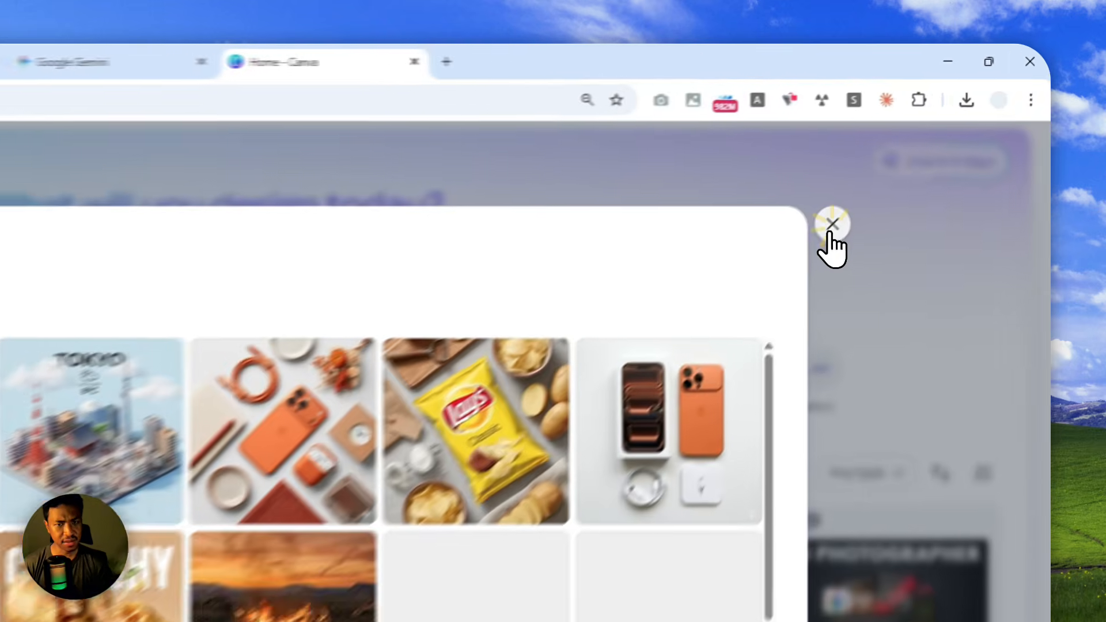
pyautogui.click(924, 148)
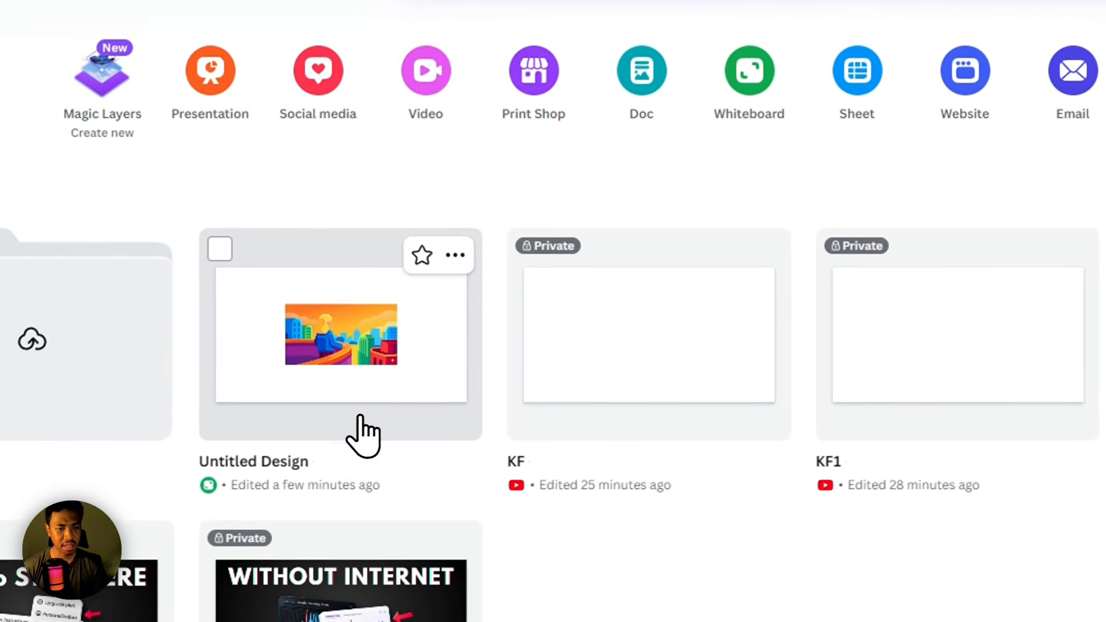
# Open the Untitled Design whiteboard from the recent designs and close the older whiteboard's browser tab.
pyautogui.click(302, 375)
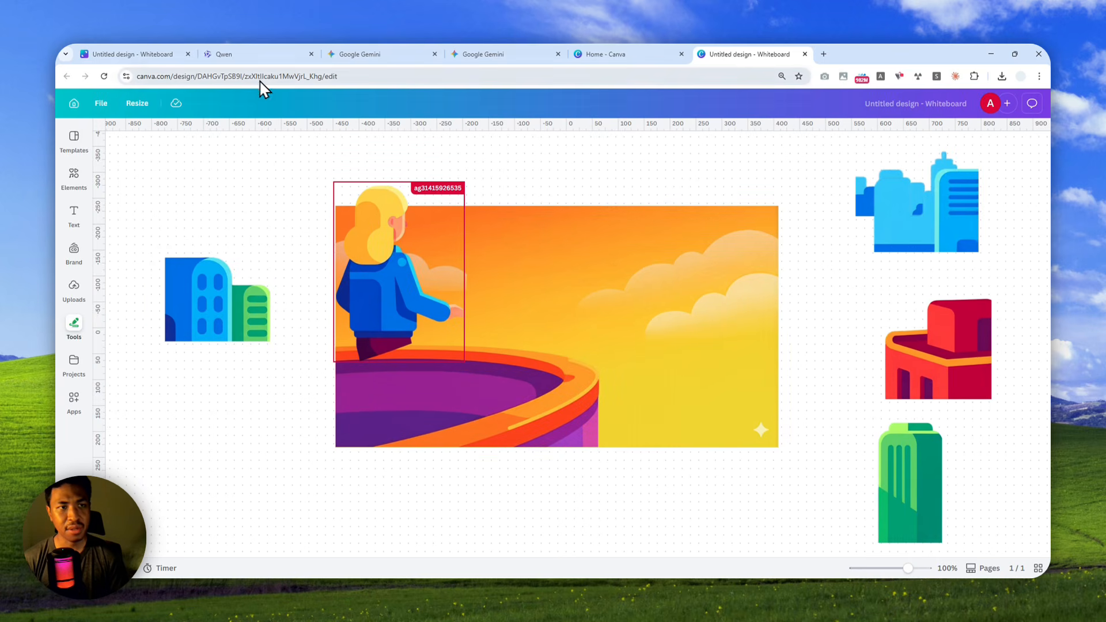
pyautogui.click(183, 54)
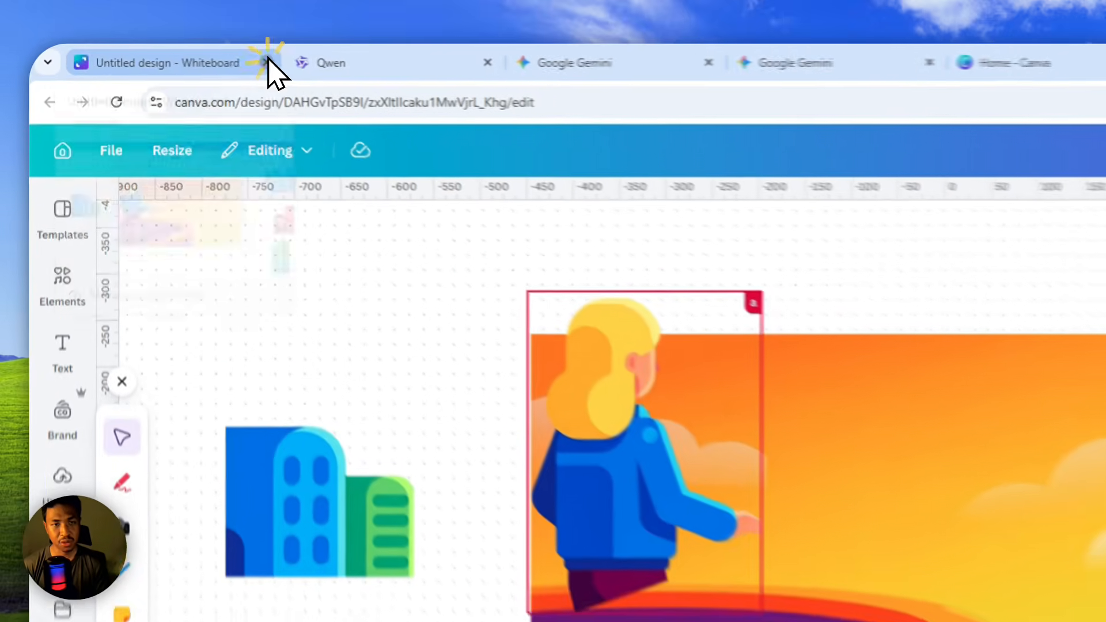
pyautogui.click(267, 60)
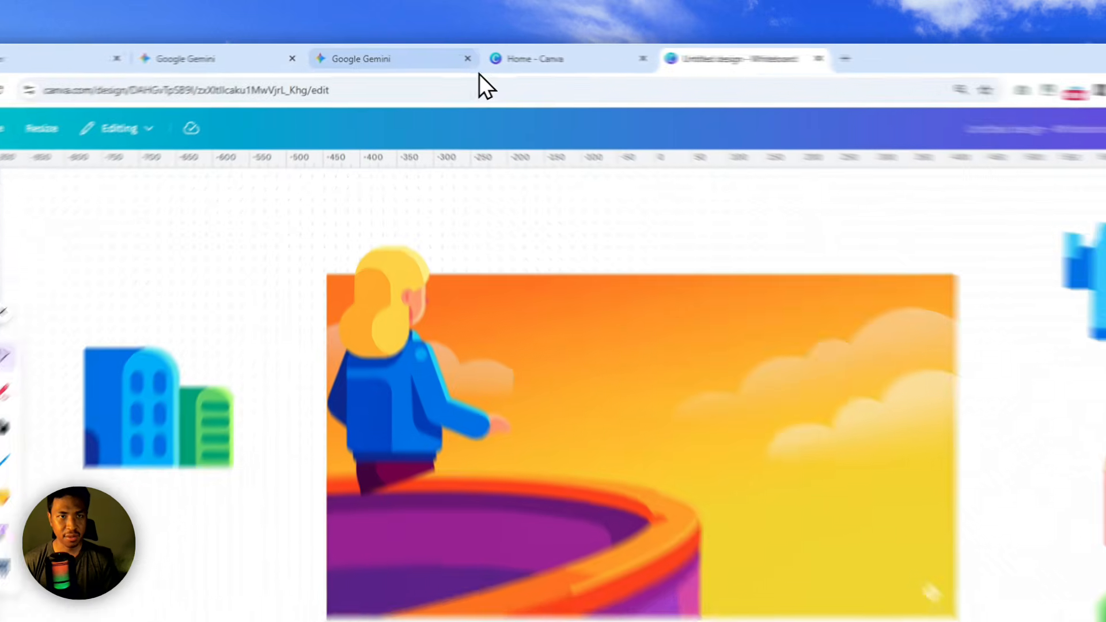
# Switch to the Gemini chat, view the generated city image enlarged, and compare it with the original picture.
pyautogui.click(398, 54)
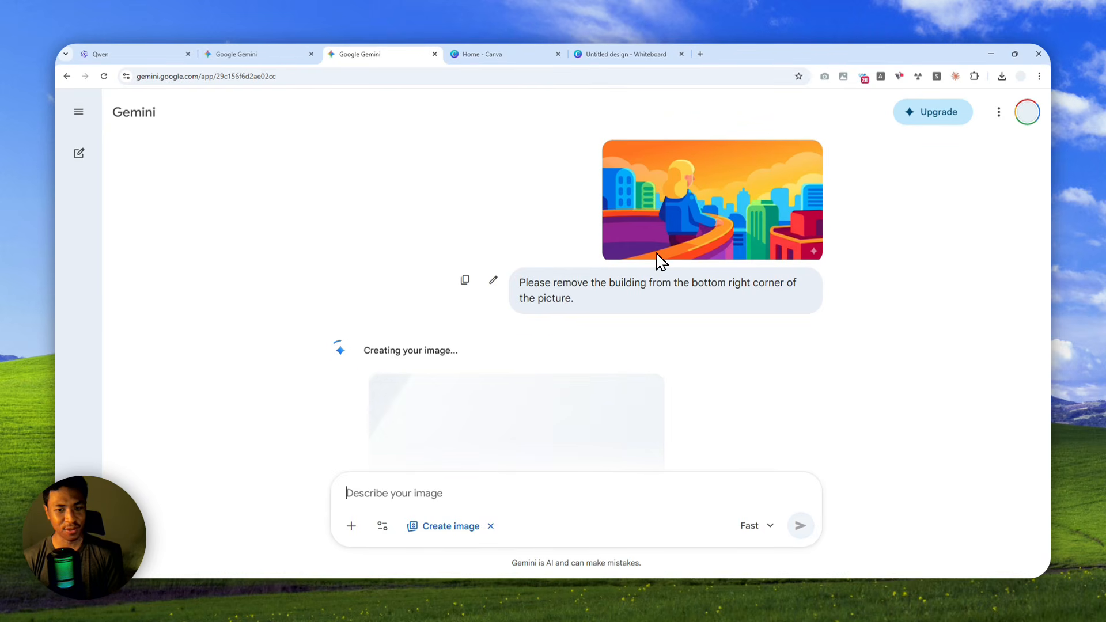
pyautogui.scroll(-2, 689, 280)
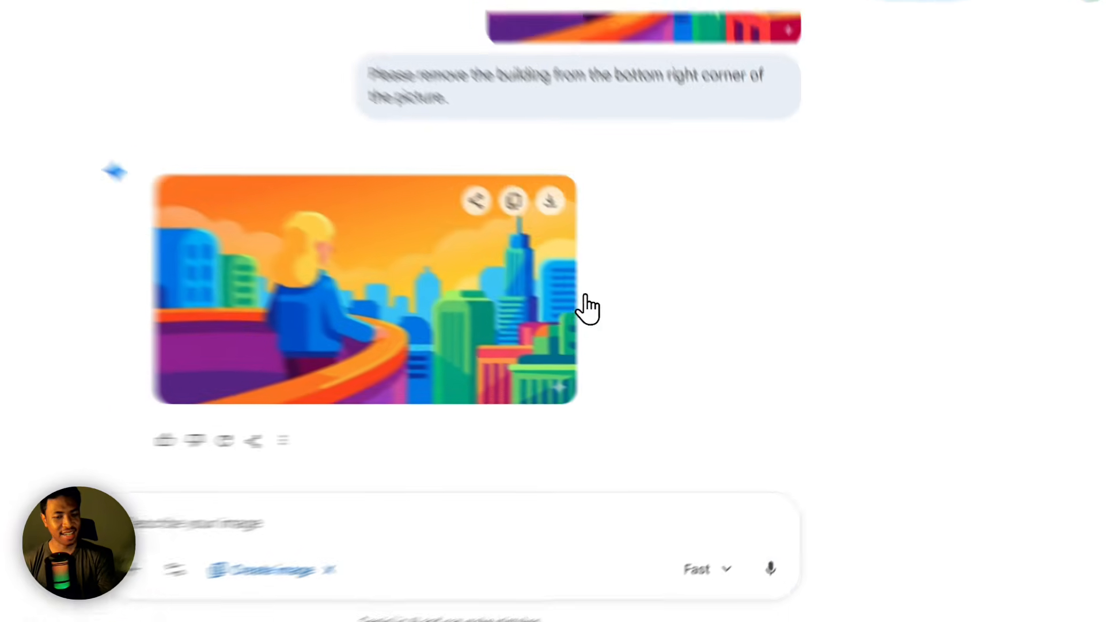
pyautogui.click(649, 340)
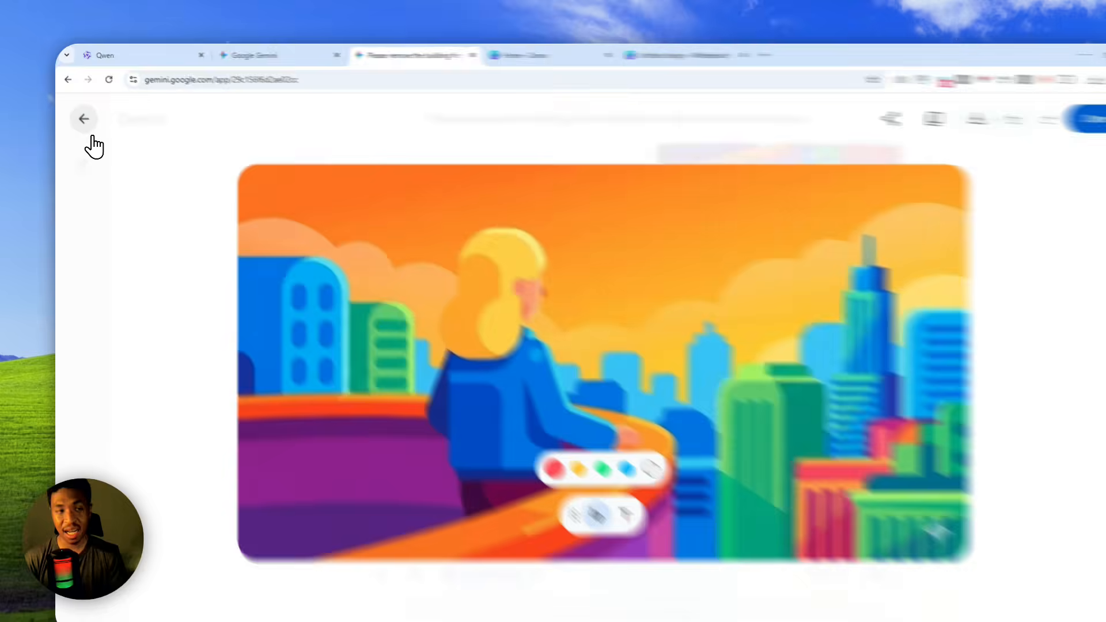
pyautogui.click(81, 111)
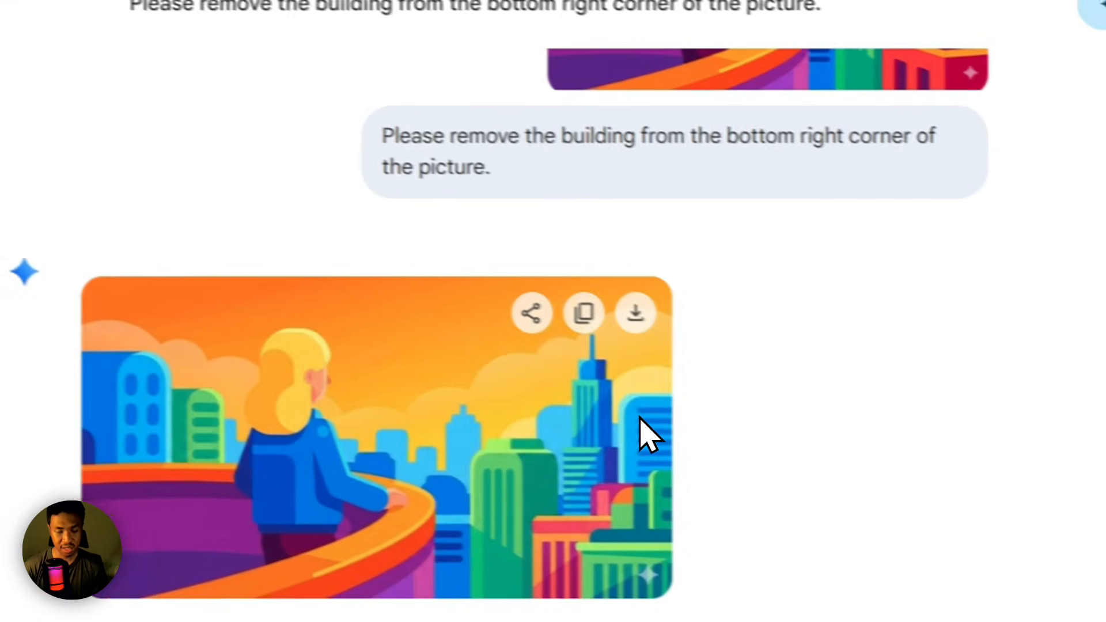
pyautogui.scroll(3, 640, 421)
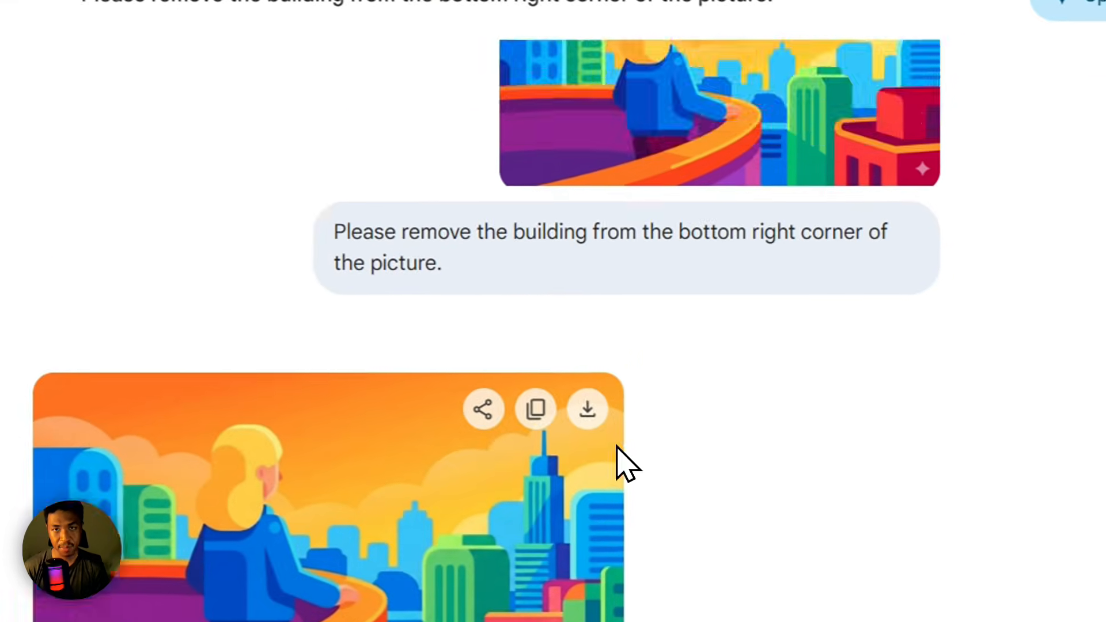
# Back on the Canva whiteboard, add the uploaded busy street traffic illustration to the blank area below the first picture.
pyautogui.click(585, 51)
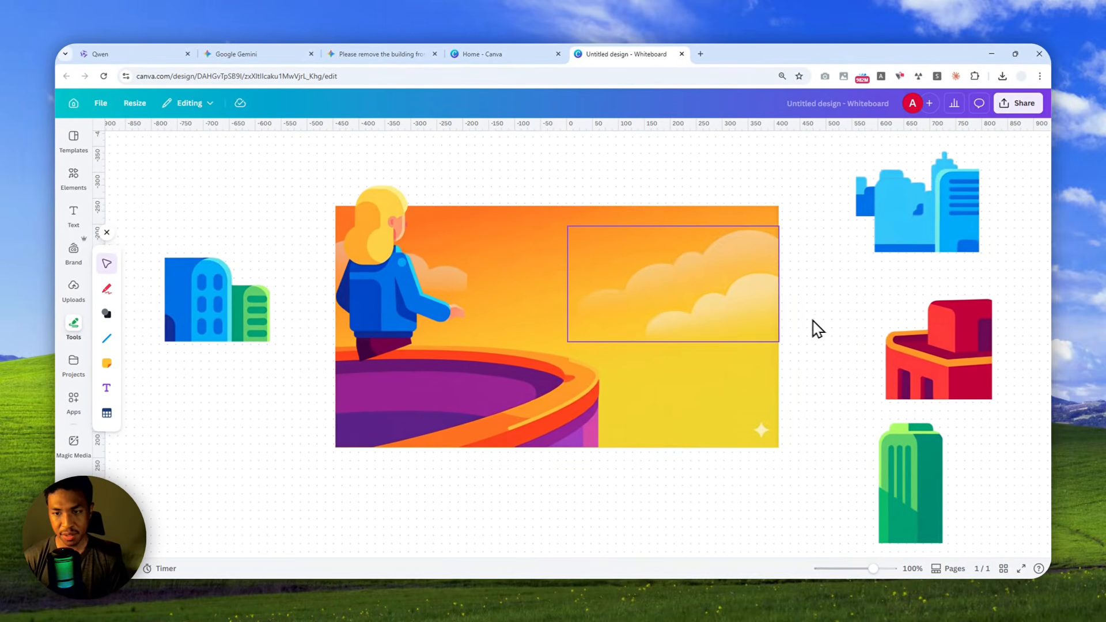
pyautogui.scroll(-5, 816, 328)
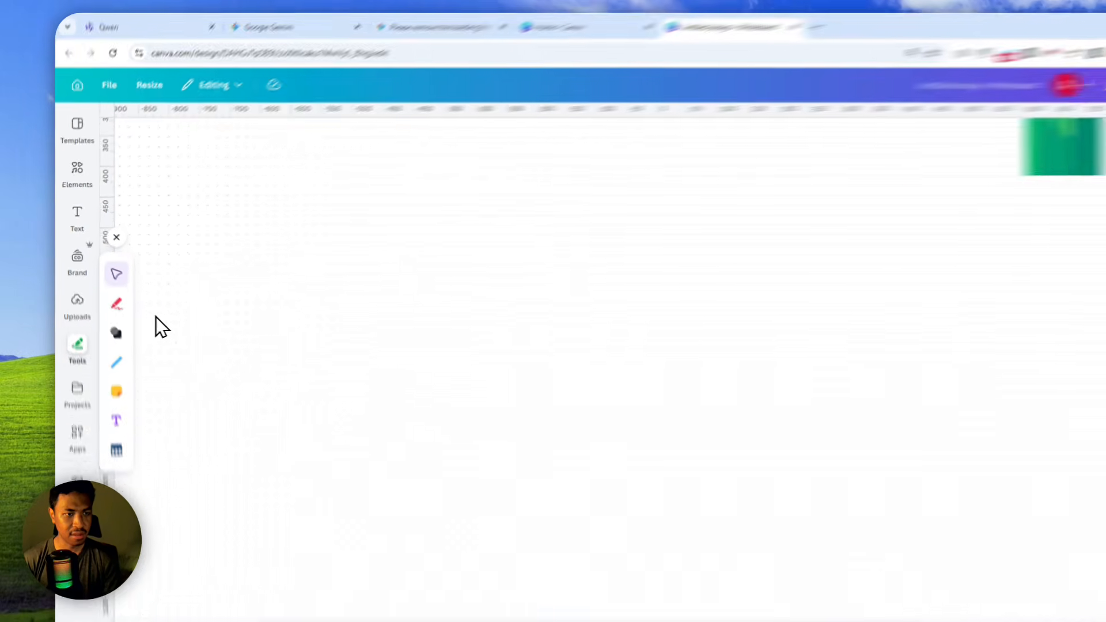
pyautogui.click(78, 292)
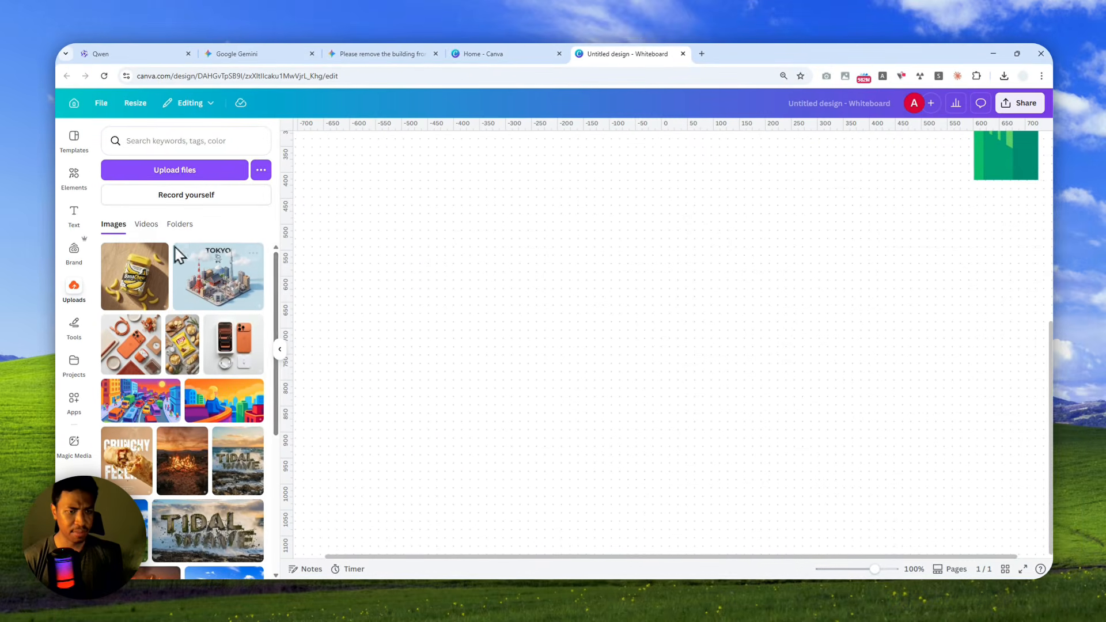
pyautogui.scroll(-2, 211, 285)
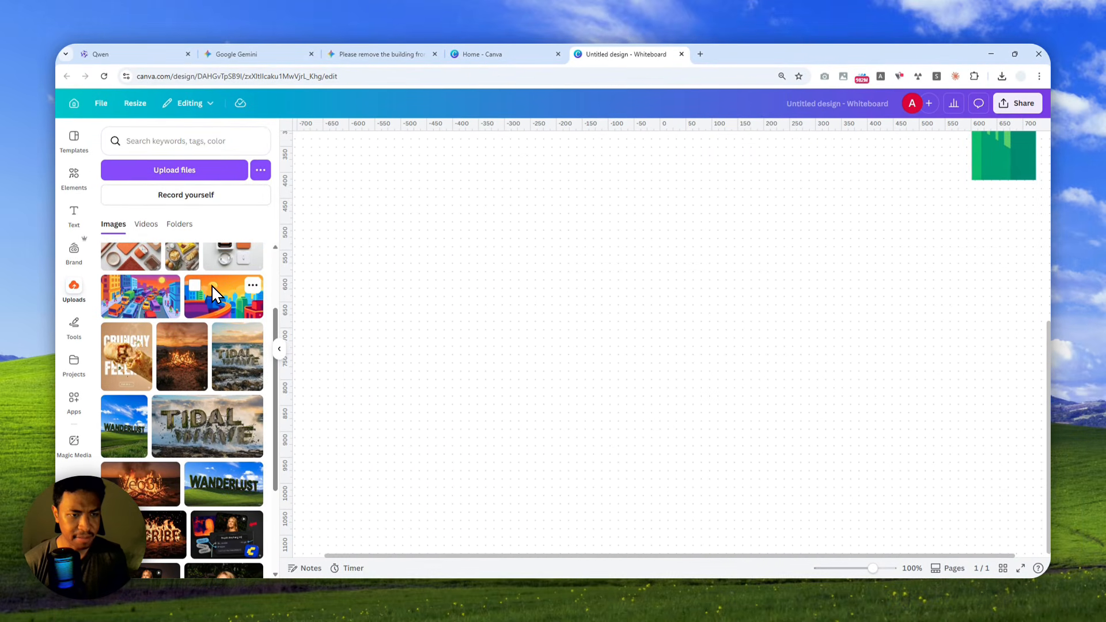
pyautogui.scroll(1, 213, 318)
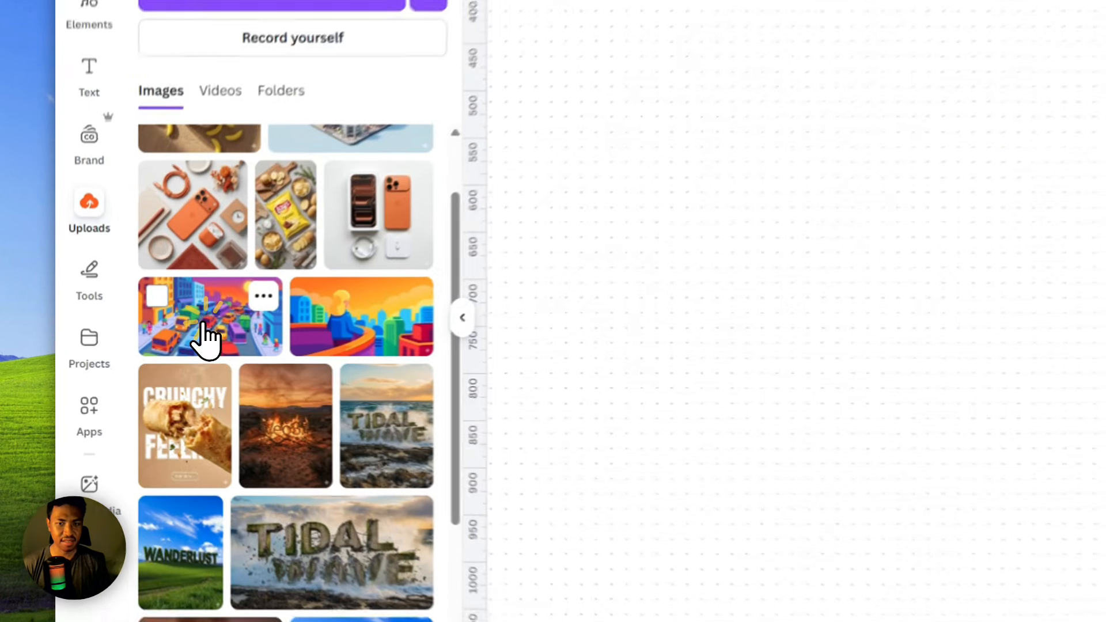
pyautogui.click(136, 353)
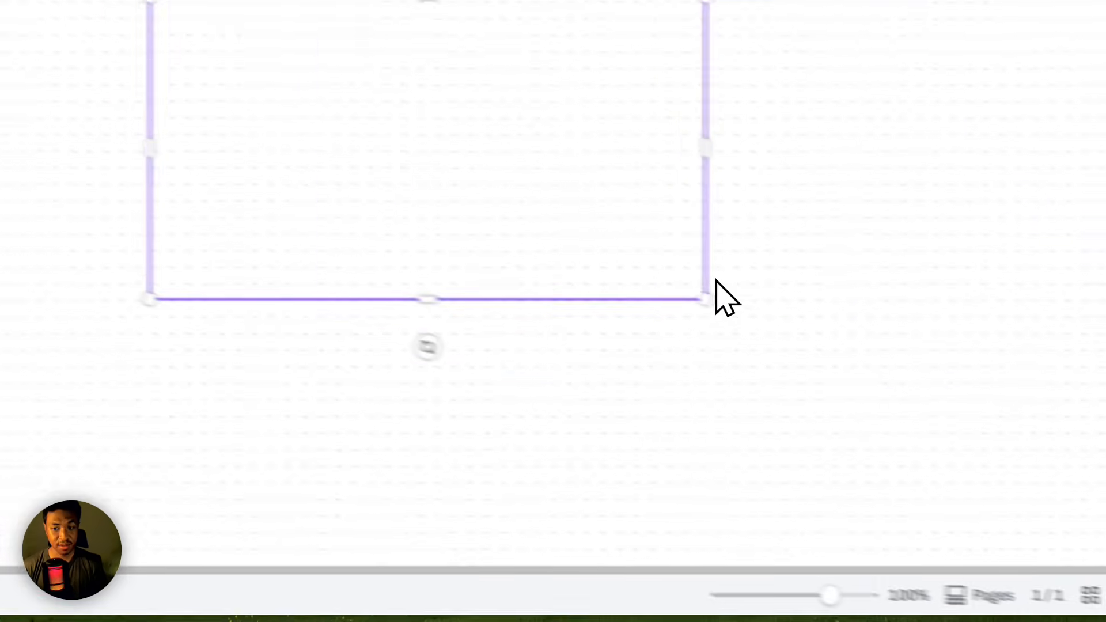
# Enlarge the street traffic illustration and place it in the blank space directly below the first picture.
pyautogui.moveTo(705, 299); pyautogui.dragTo(1013, 461)
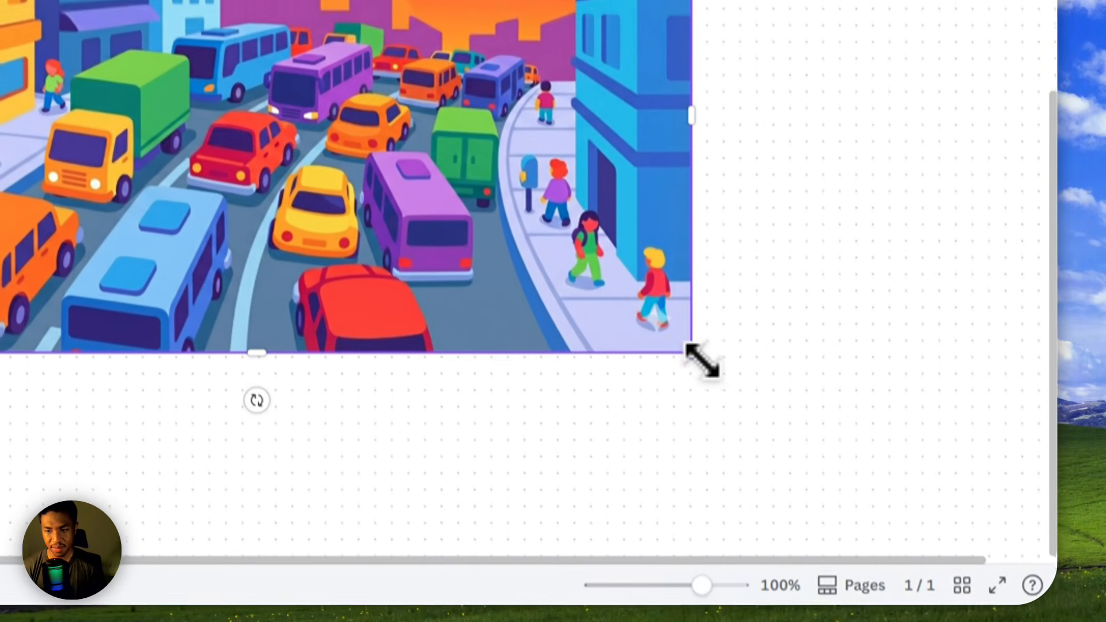
pyautogui.moveTo(701, 362); pyautogui.dragTo(838, 438)
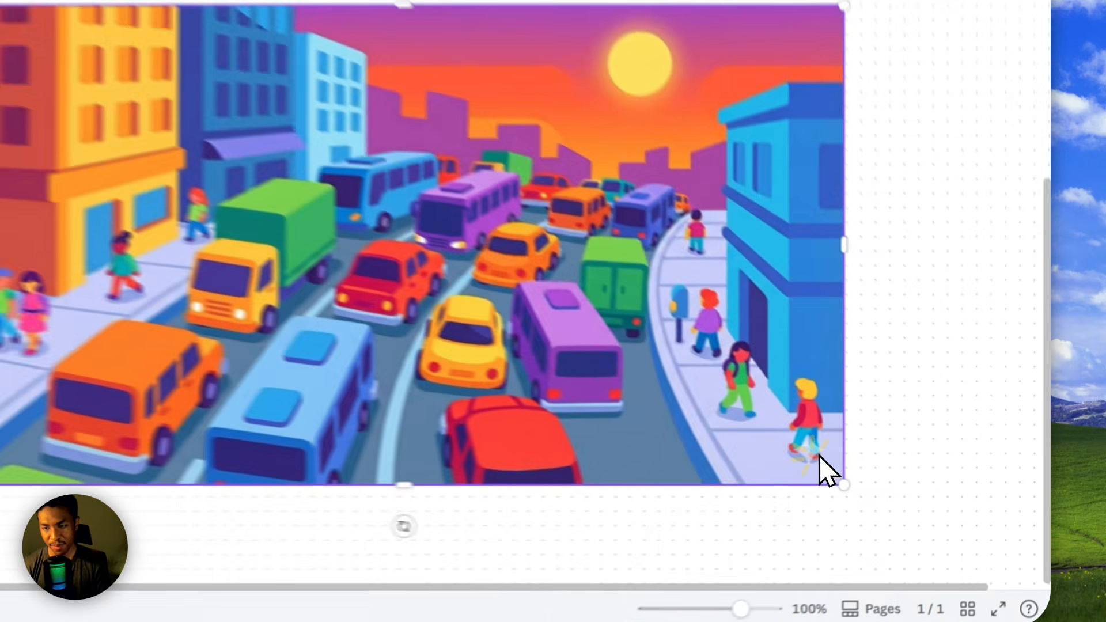
pyautogui.click(912, 477)
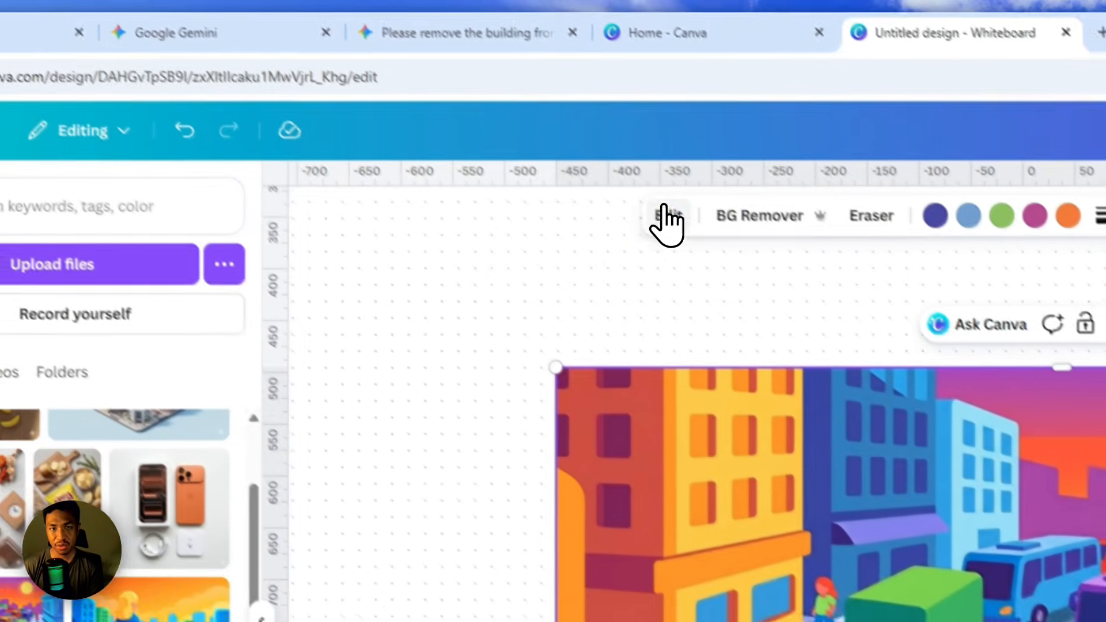
# Split the street traffic illustration into editable layers with Magic Layers and look over the resulting layer outlines.
pyautogui.click(666, 213)
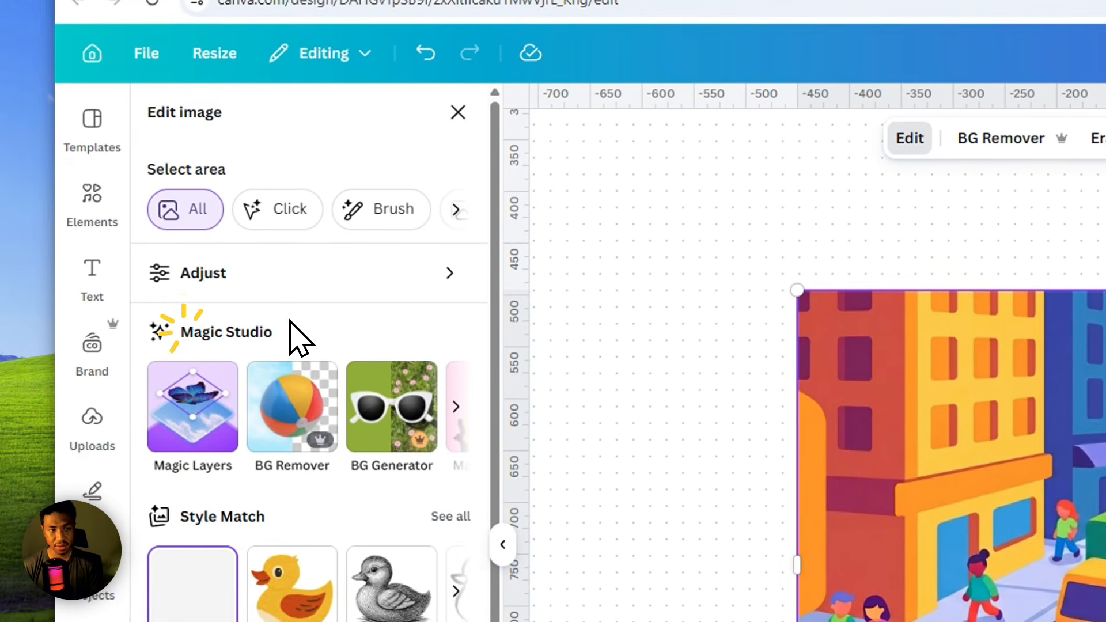
pyautogui.click(190, 429)
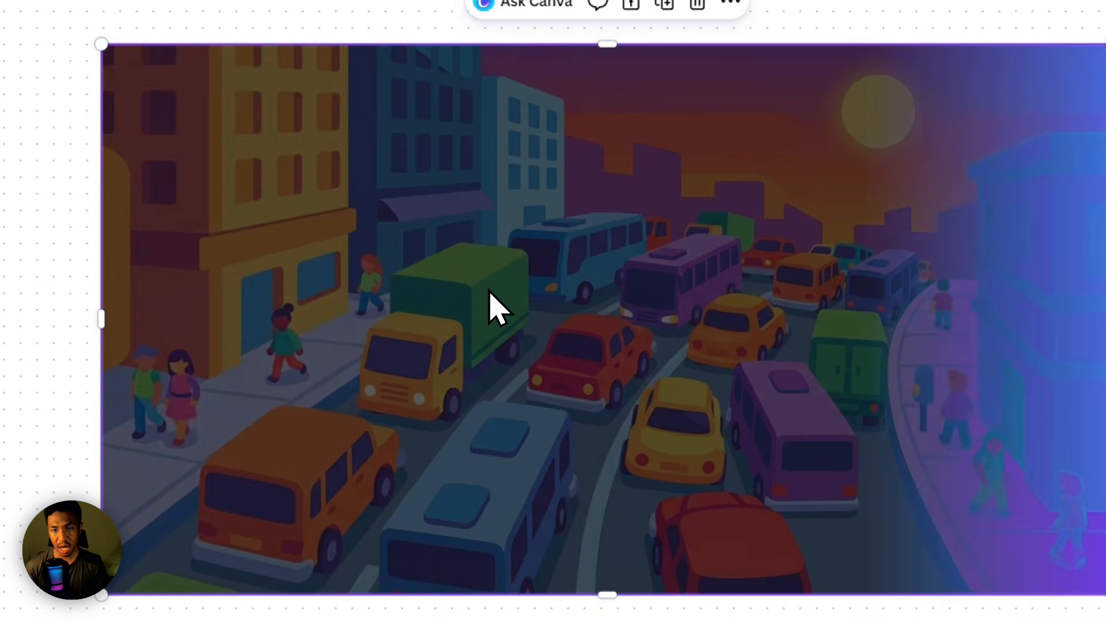
pyautogui.scroll(6, 612, 322)
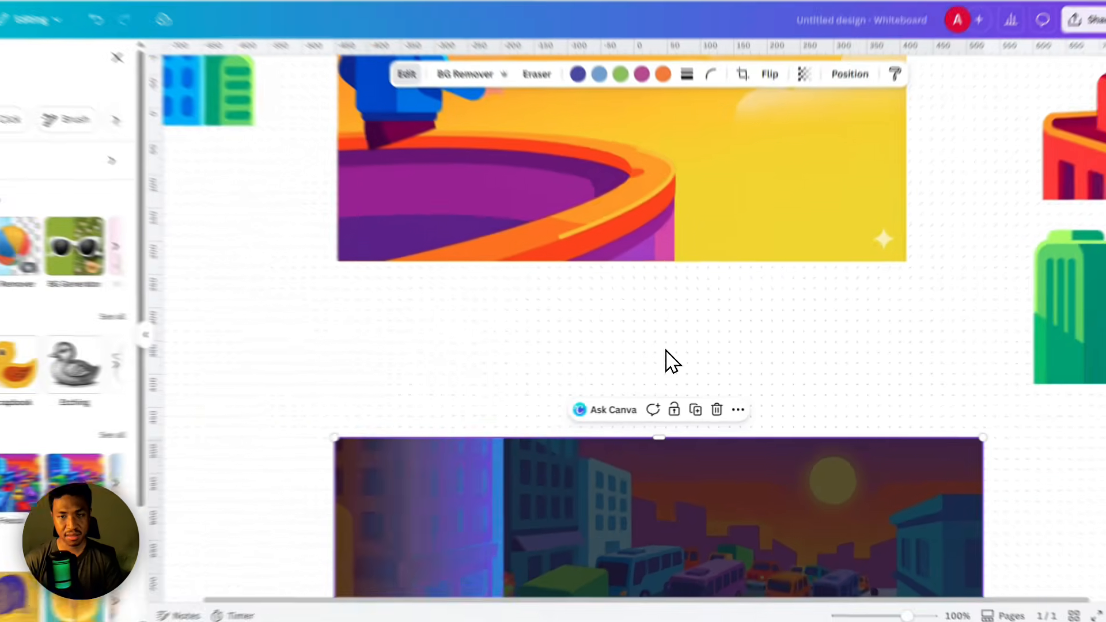
pyautogui.scroll(-7, 684, 338)
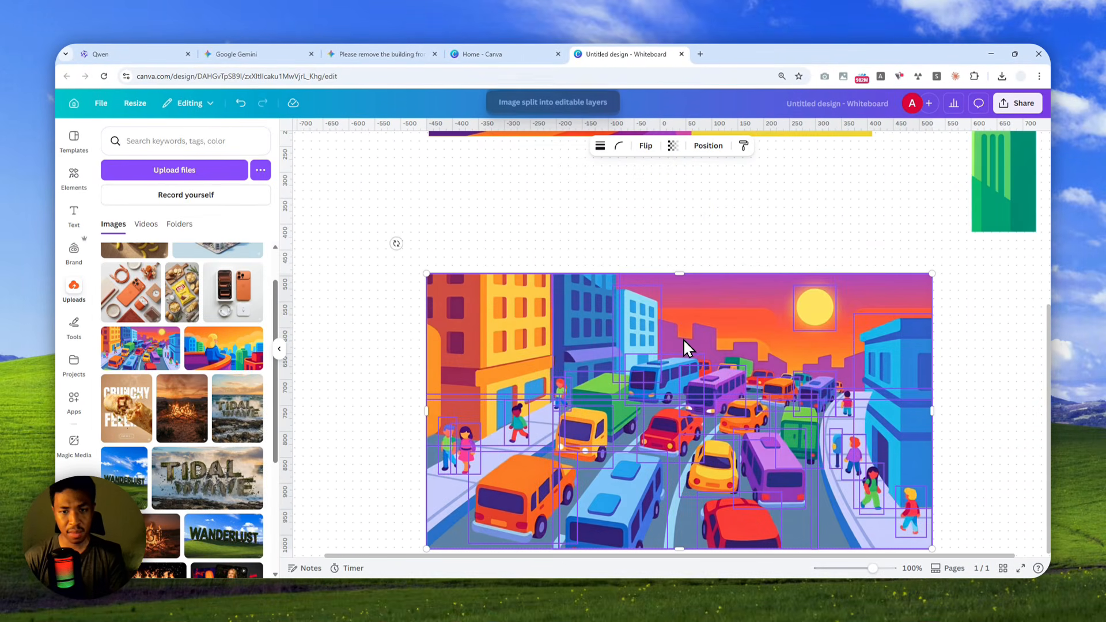
pyautogui.scroll(2, 685, 348)
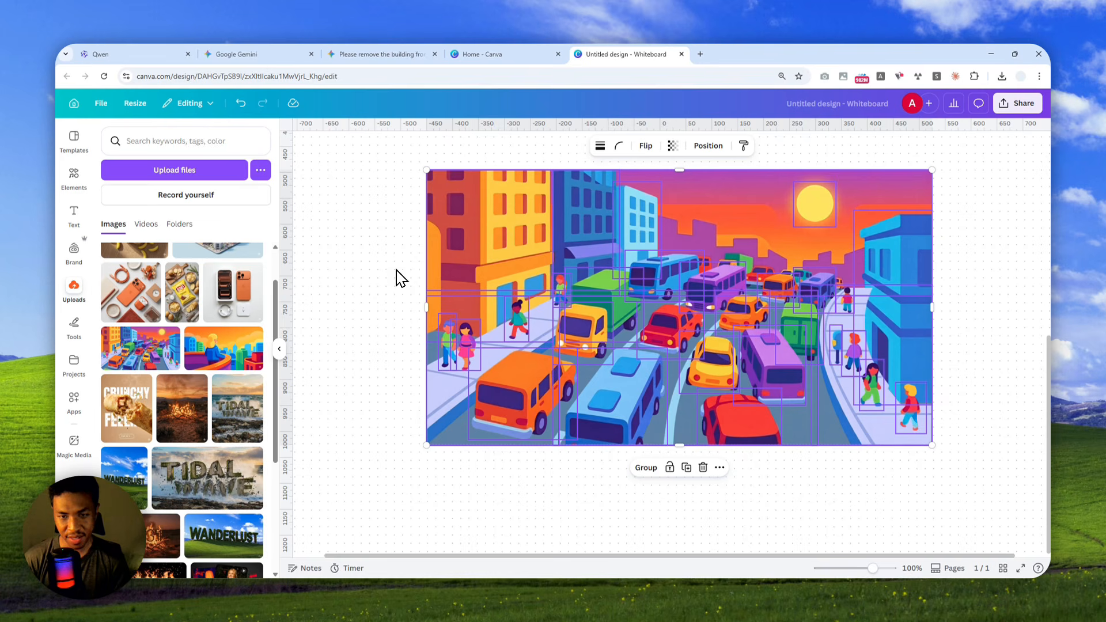
pyautogui.scroll(1, 745, 337)
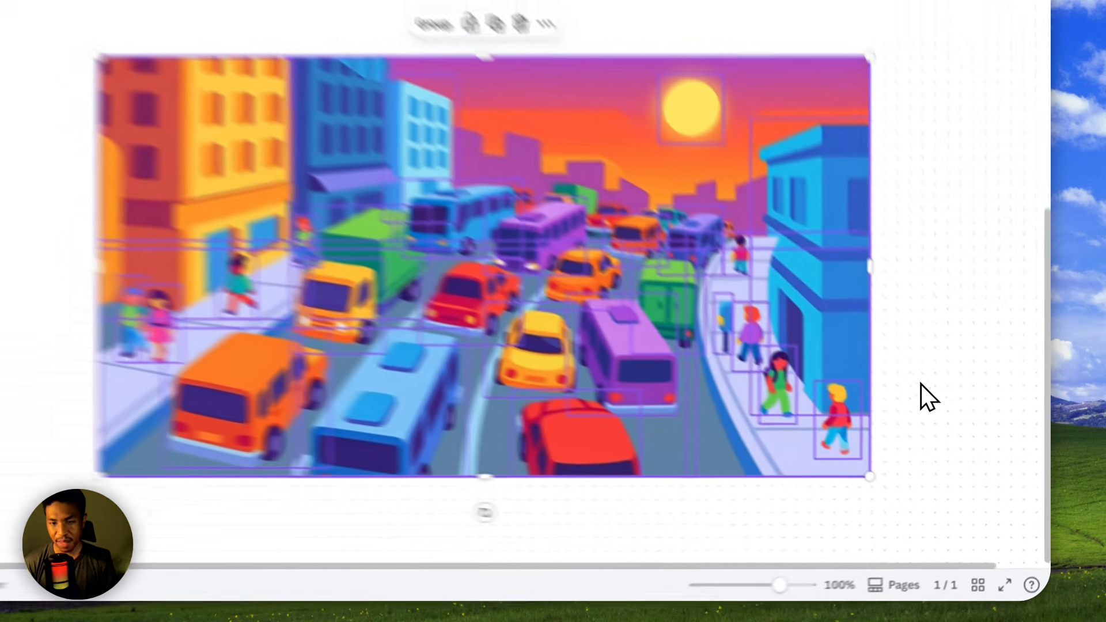
# Move the orange car and the small red car out beyond the picture's left edge and the purple van beyond its right edge.
pyautogui.click(966, 444)
pyautogui.click(530, 436)
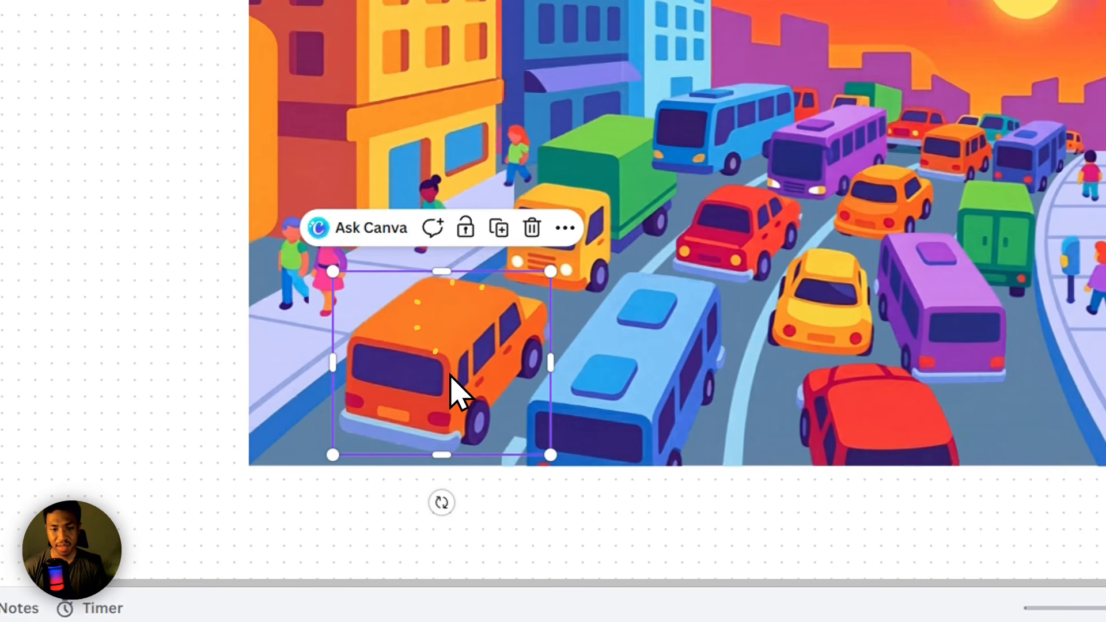
pyautogui.moveTo(441, 390); pyautogui.dragTo(108, 144)
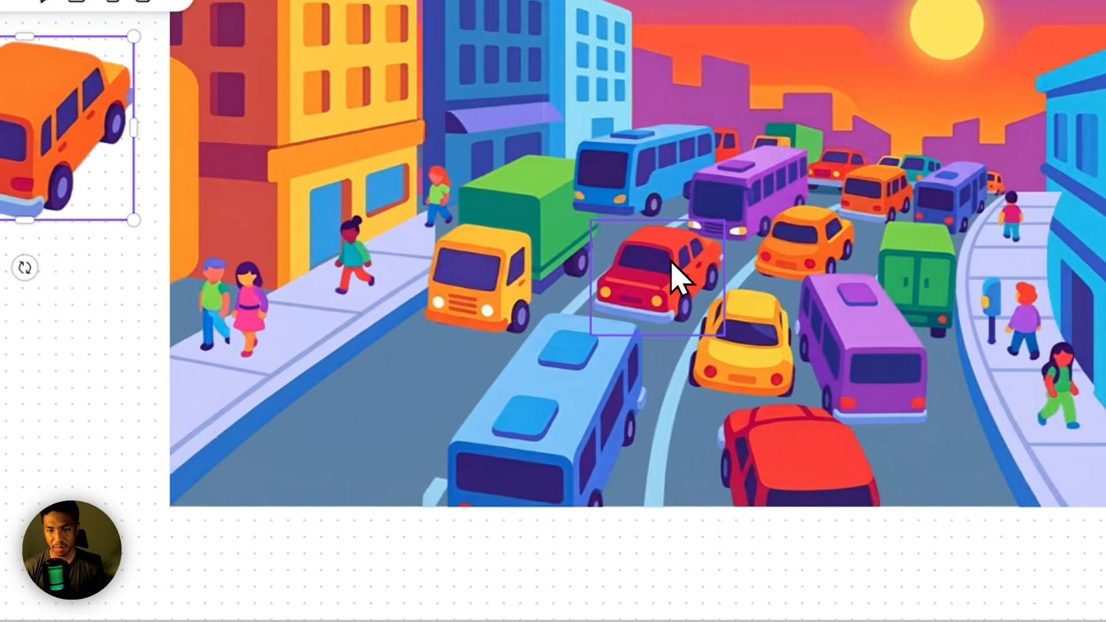
pyautogui.moveTo(674, 278); pyautogui.dragTo(30, 352)
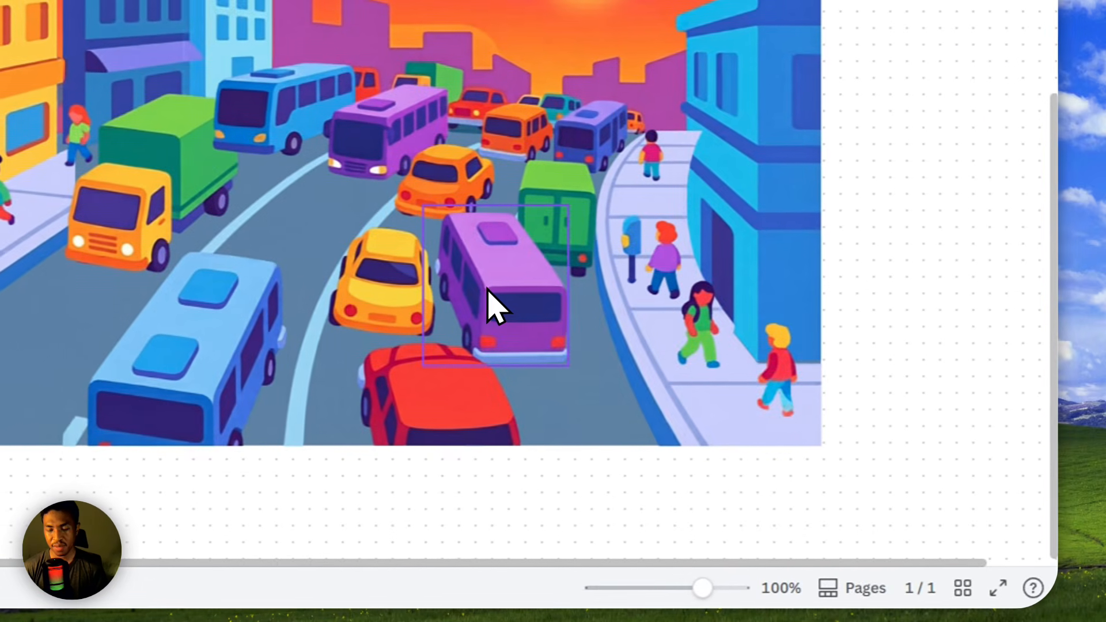
pyautogui.moveTo(493, 279); pyautogui.dragTo(922, 279)
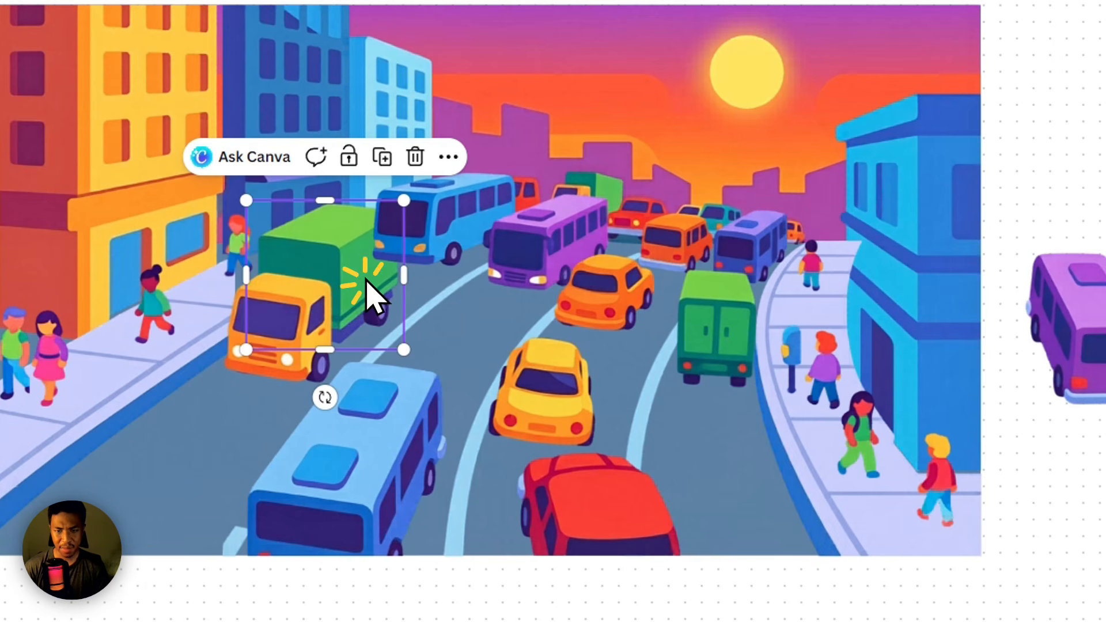
# Bring the blue bus behind the green truck to the front of the layer order.
pyautogui.click(448, 214)
pyautogui.rightClick(478, 226)
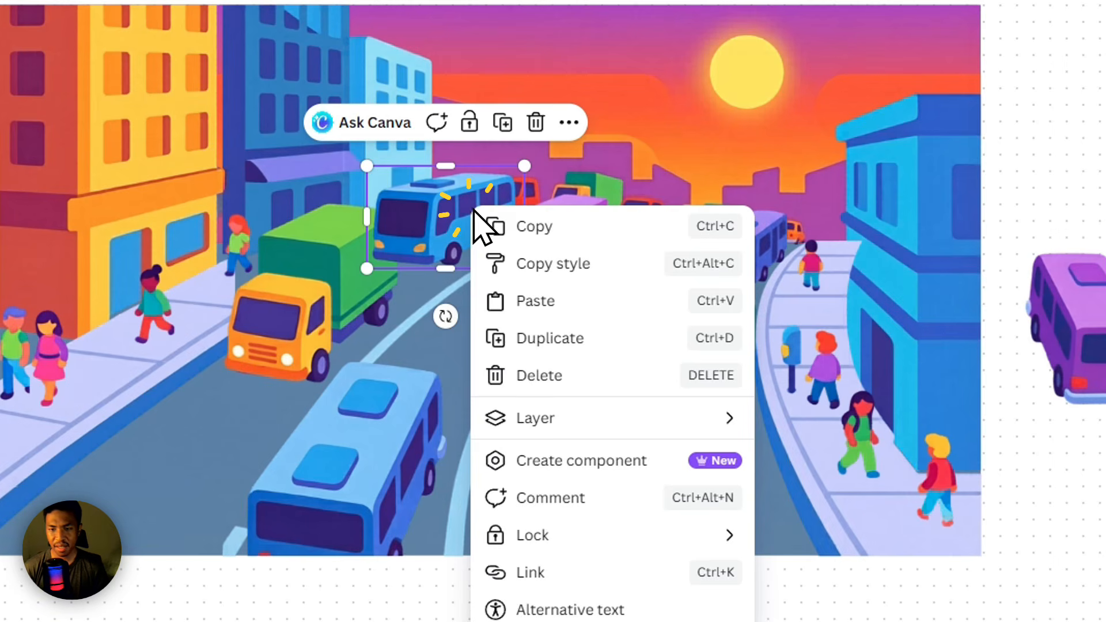
pyautogui.moveTo(625, 417)
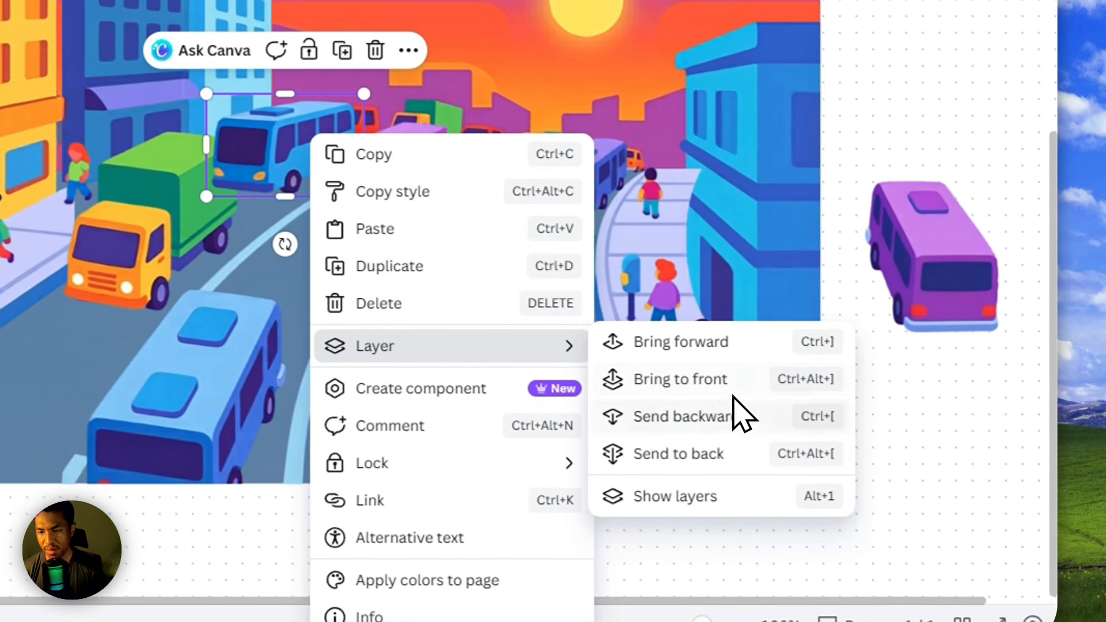
pyautogui.click(695, 415)
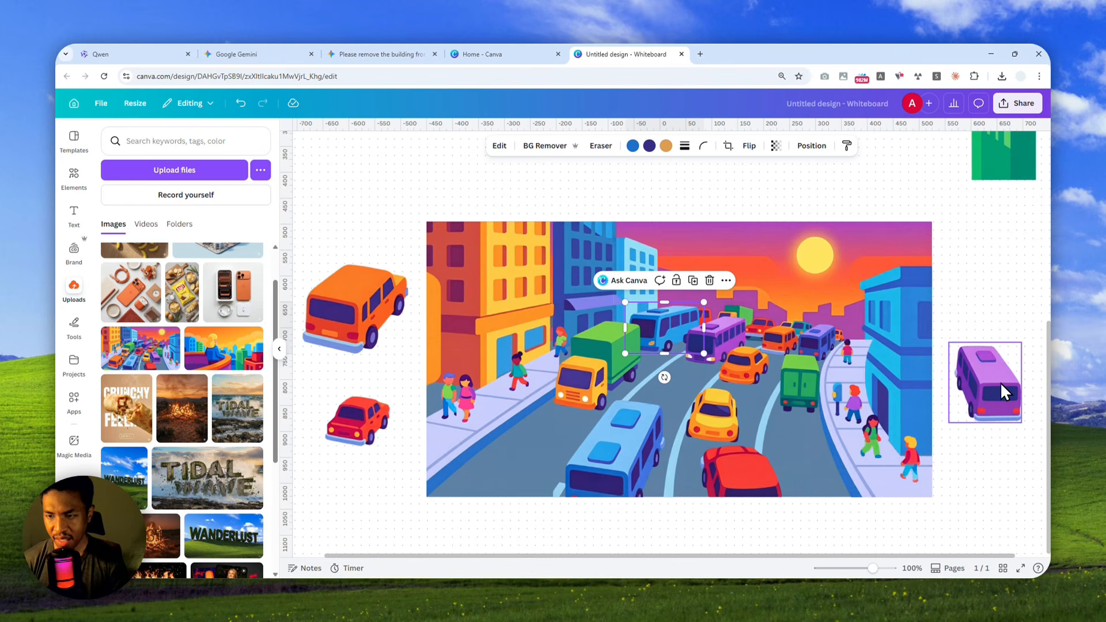
# Try enlarging the woman in the pink dress on the sidewalk, inspect her up close and undo the resize.
pyautogui.scroll(-1, 554, 357)
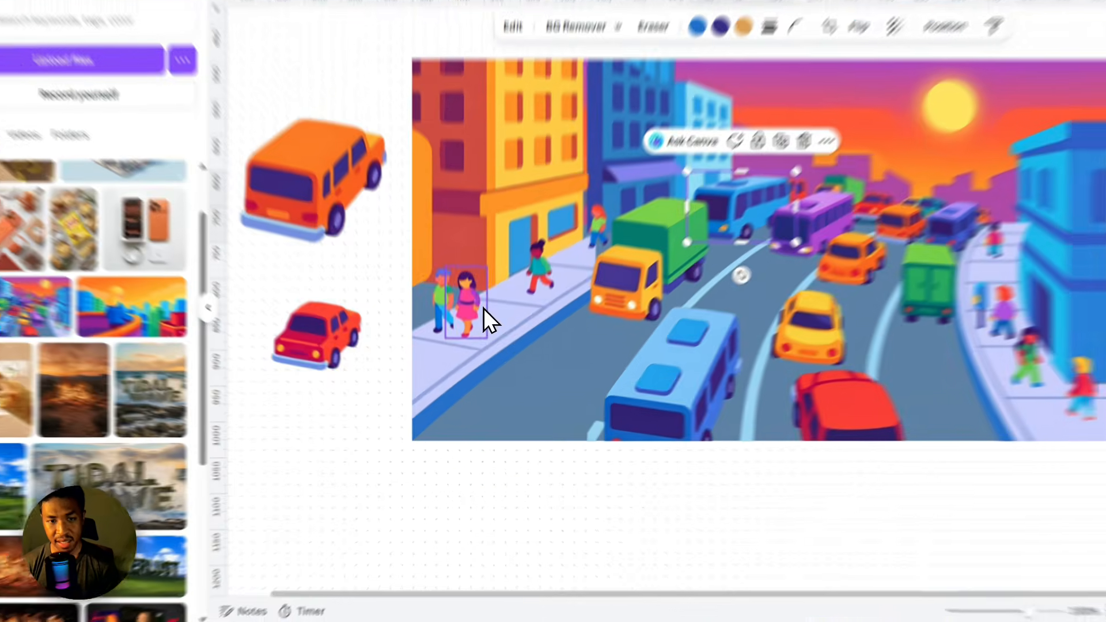
pyautogui.click(479, 362)
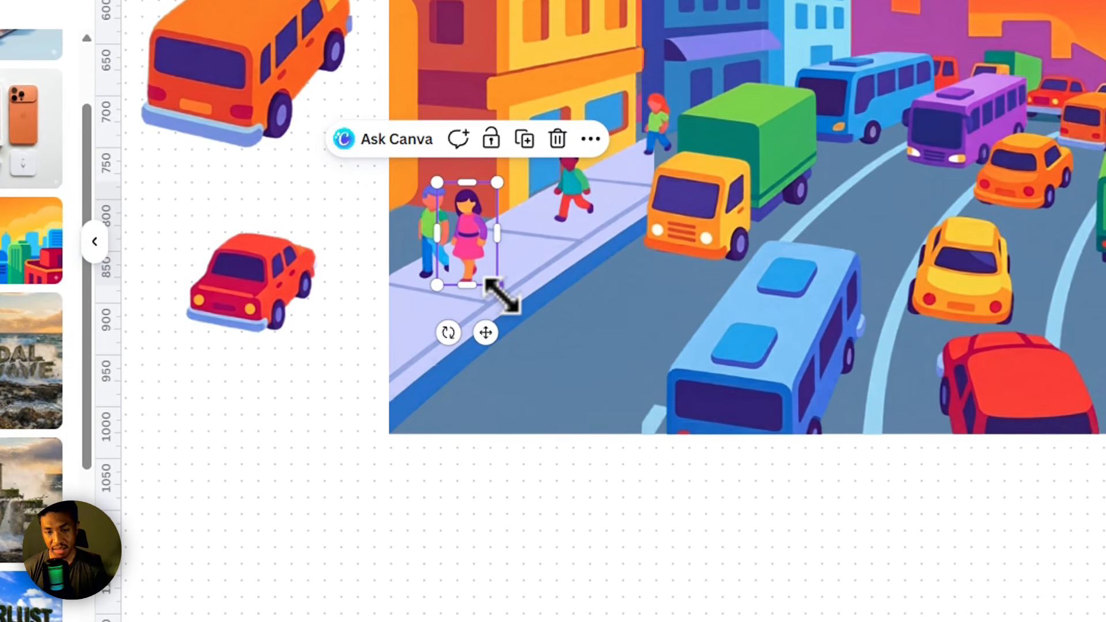
pyautogui.moveTo(499, 288); pyautogui.dragTo(621, 379)
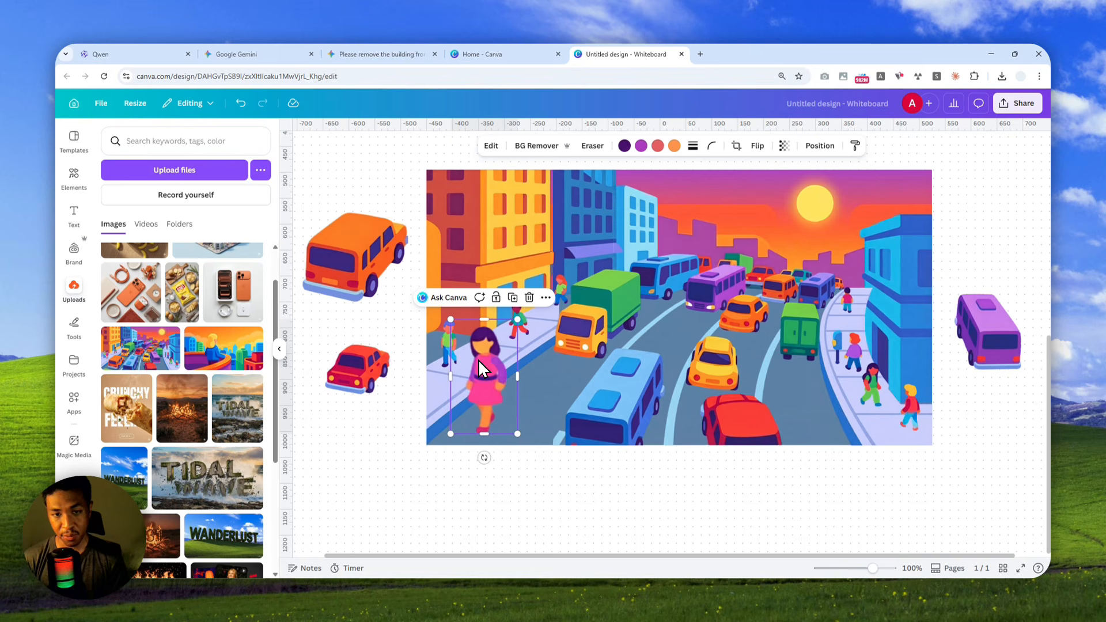
pyautogui.scroll(6, 479, 359)
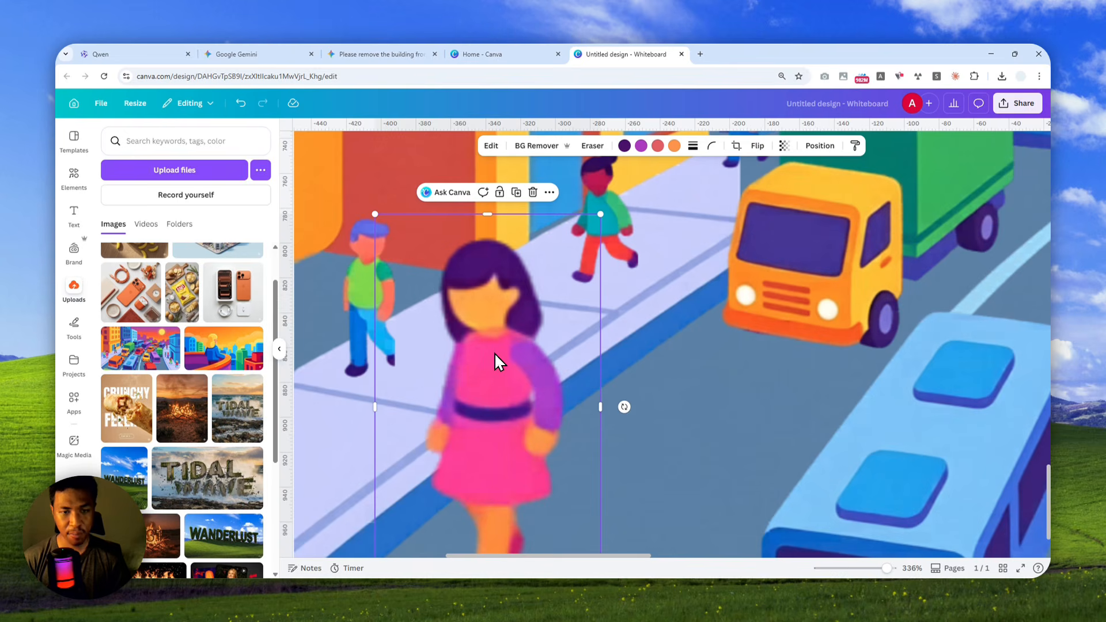
pyautogui.scroll(-6, 501, 351)
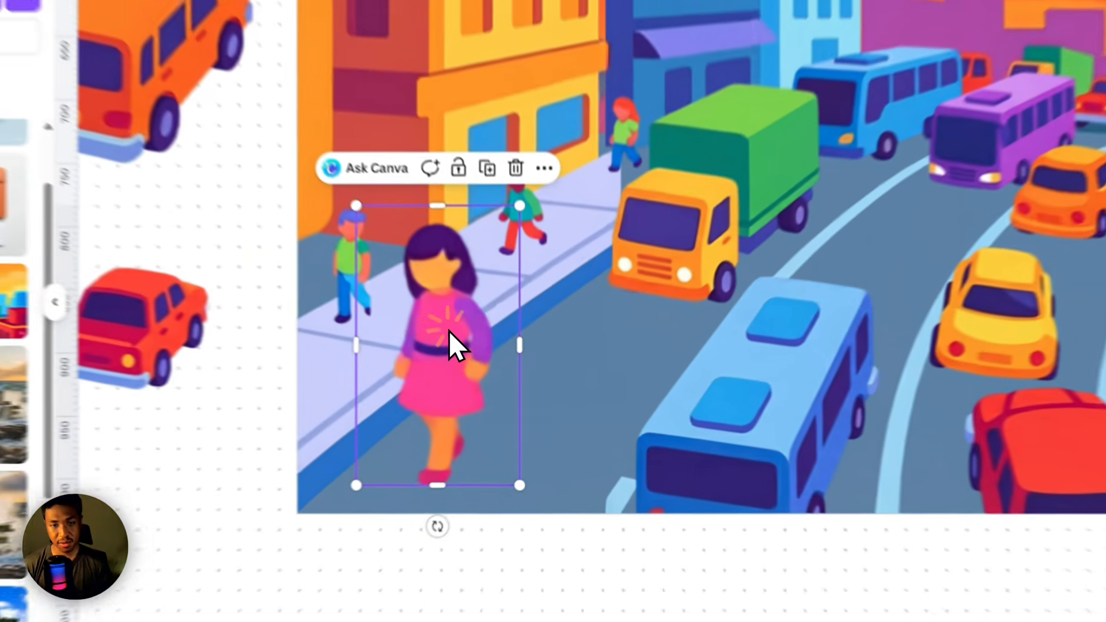
pyautogui.click(511, 360)
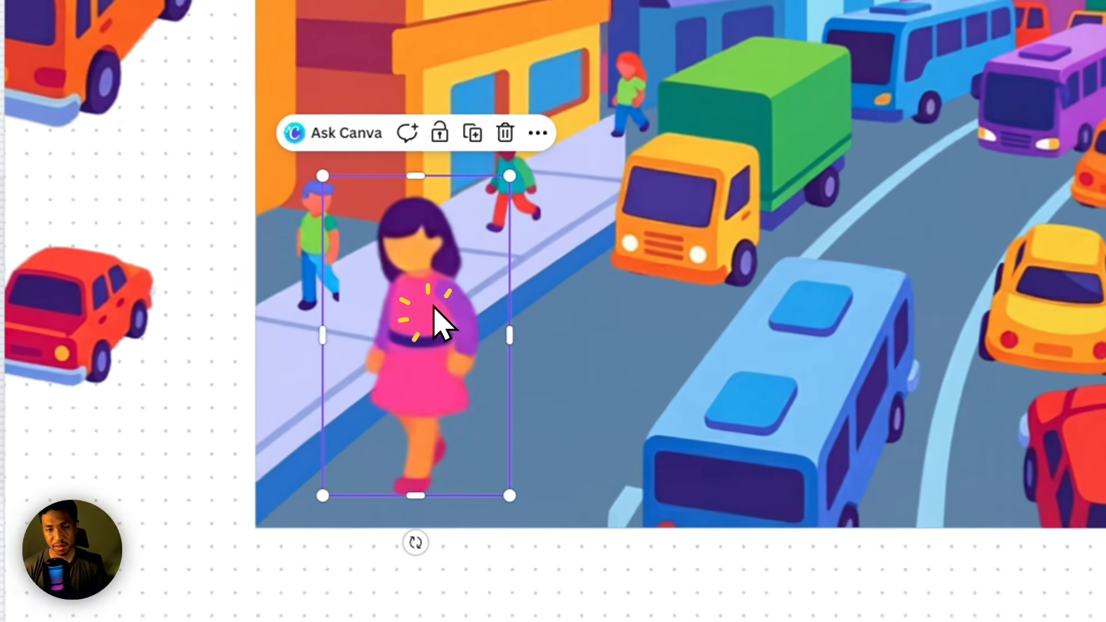
pyautogui.hotkey('ctrl', 'z')
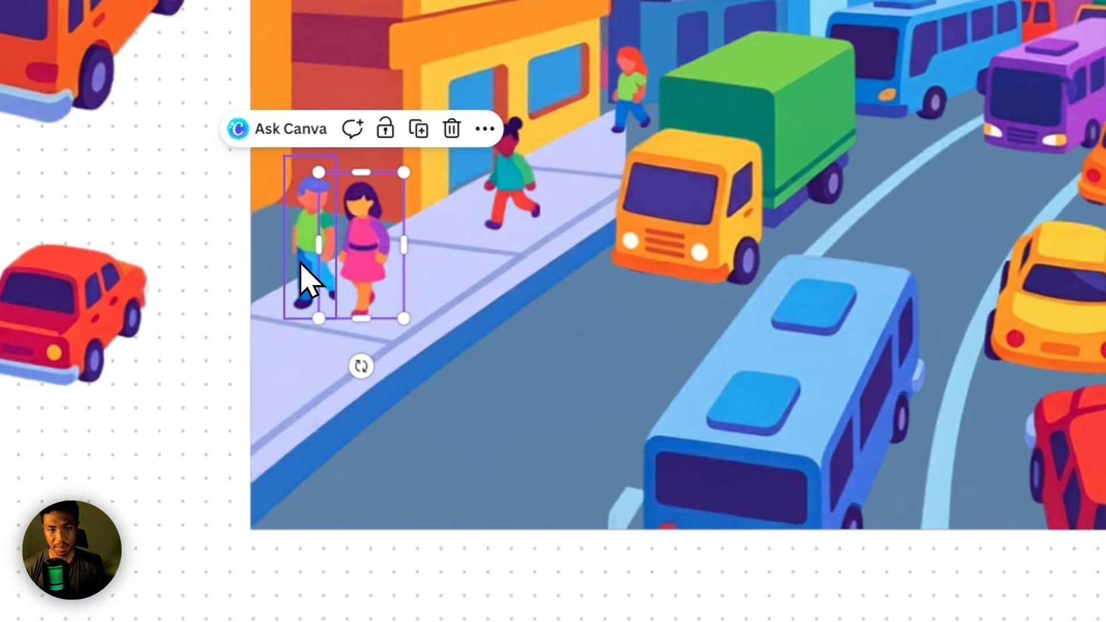
# Add the uploaded Crunchy Feelin burrito poster to the empty area of the whiteboard below the street illustration.
pyautogui.click(705, 354)
pyautogui.scroll(-3, 834, 247)
pyautogui.moveTo(818, 408); pyautogui.dragTo(404, 378)
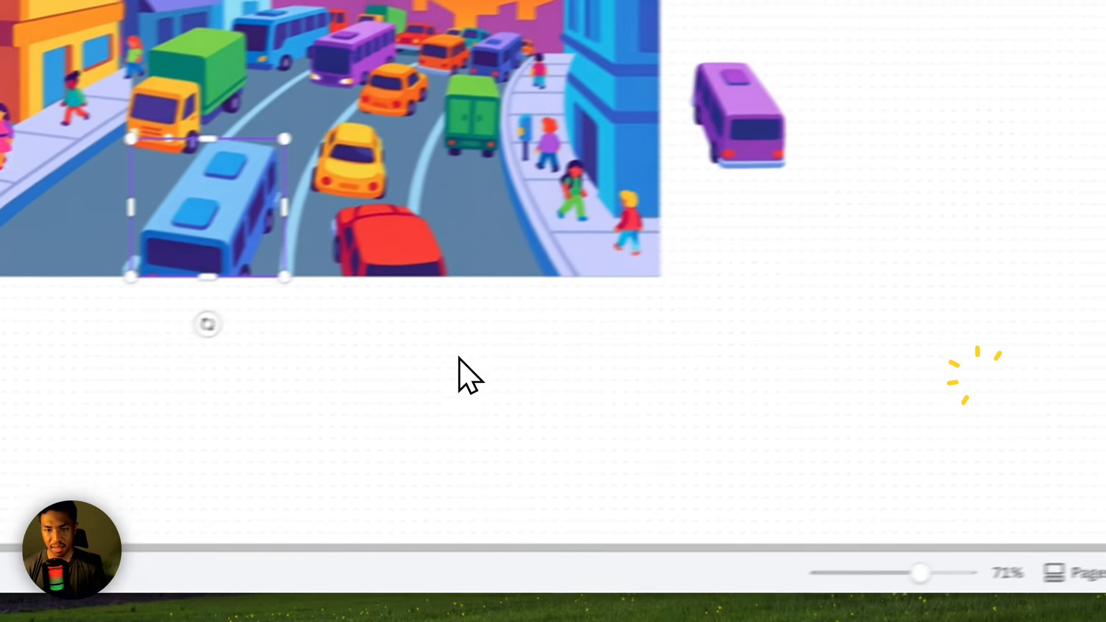
pyautogui.scroll(2, 463, 346)
pyautogui.scroll(-1, 475, 317)
pyautogui.scroll(3, 423, 390)
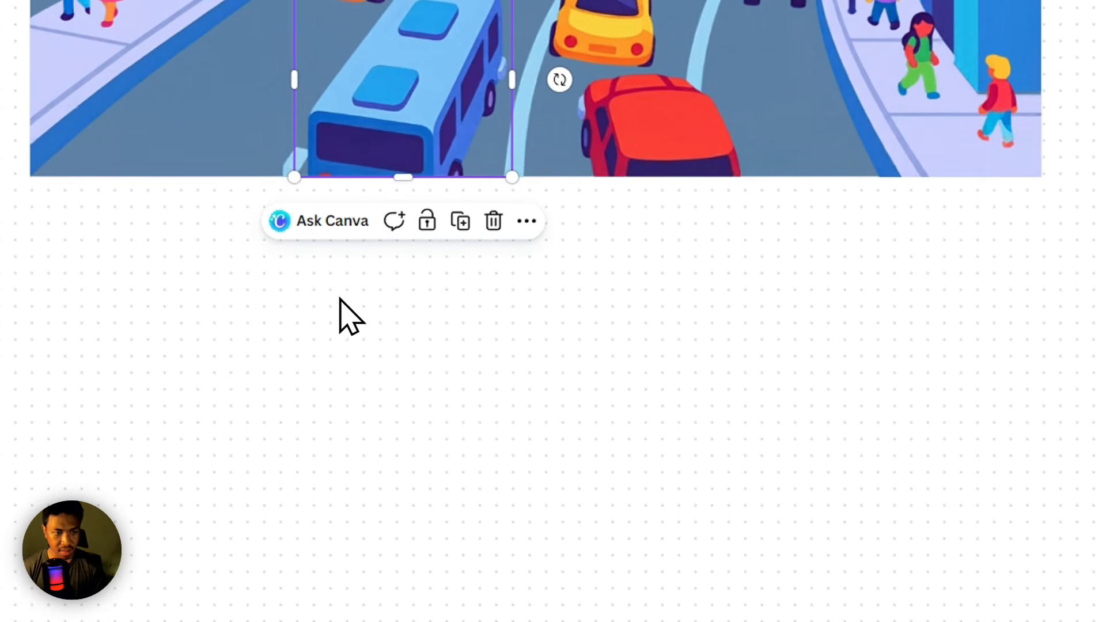
pyautogui.scroll(-5, 368, 334)
pyautogui.click(496, 447)
pyautogui.click(142, 377)
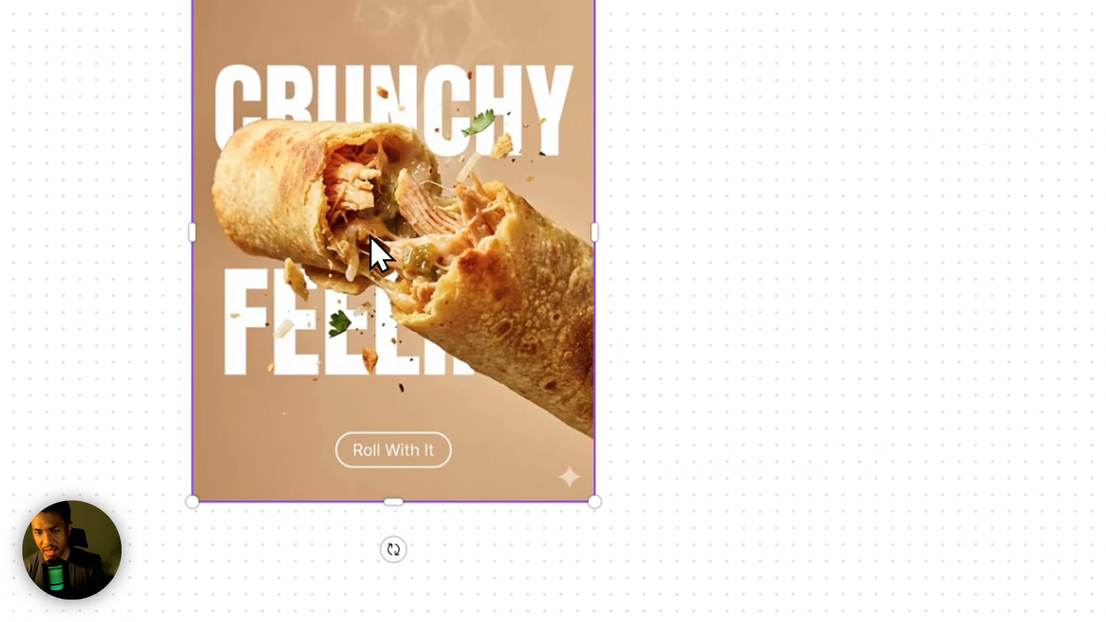
# Adjust the burrito poster's position in the empty area and split it into layers with Magic Layers.
pyautogui.click(580, 464)
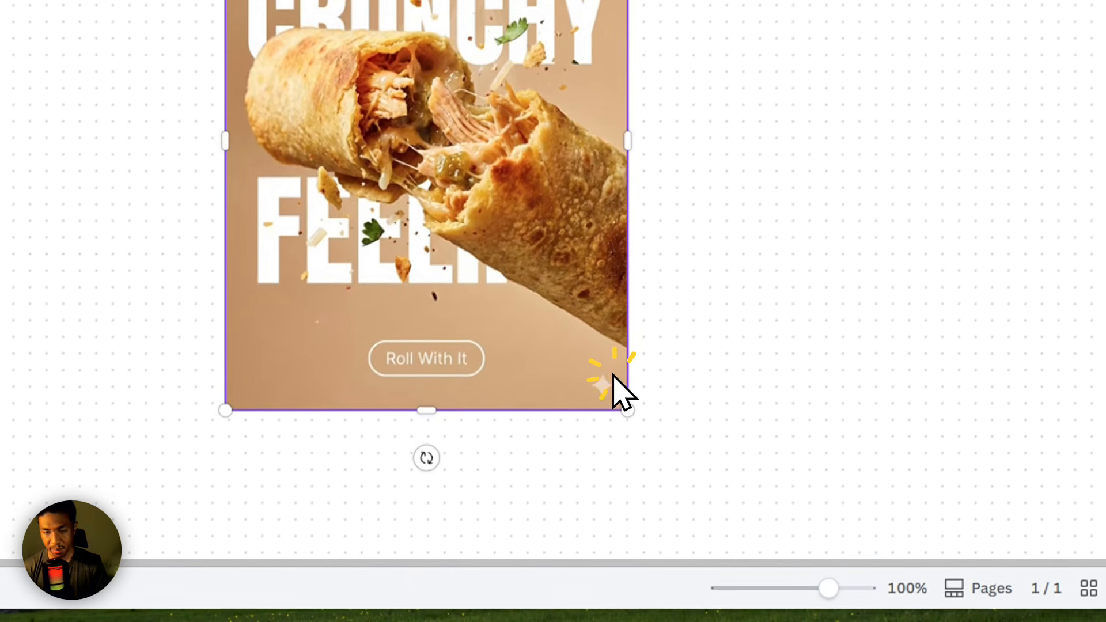
pyautogui.moveTo(506, 330); pyautogui.dragTo(453, 304)
pyautogui.moveTo(487, 212); pyautogui.dragTo(490, 214)
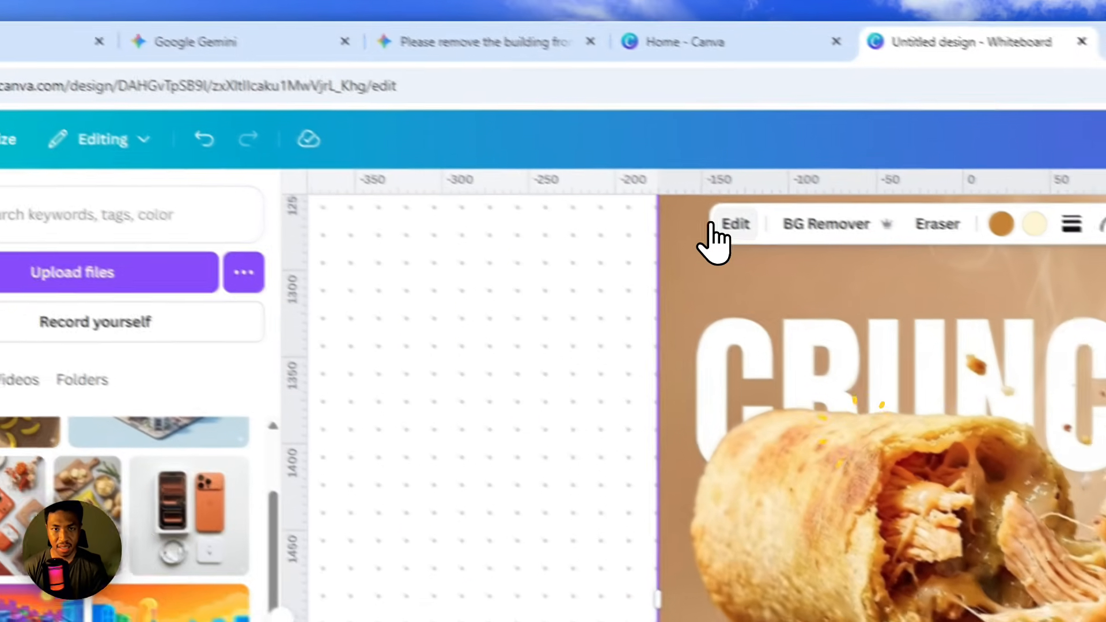
pyautogui.click(502, 146)
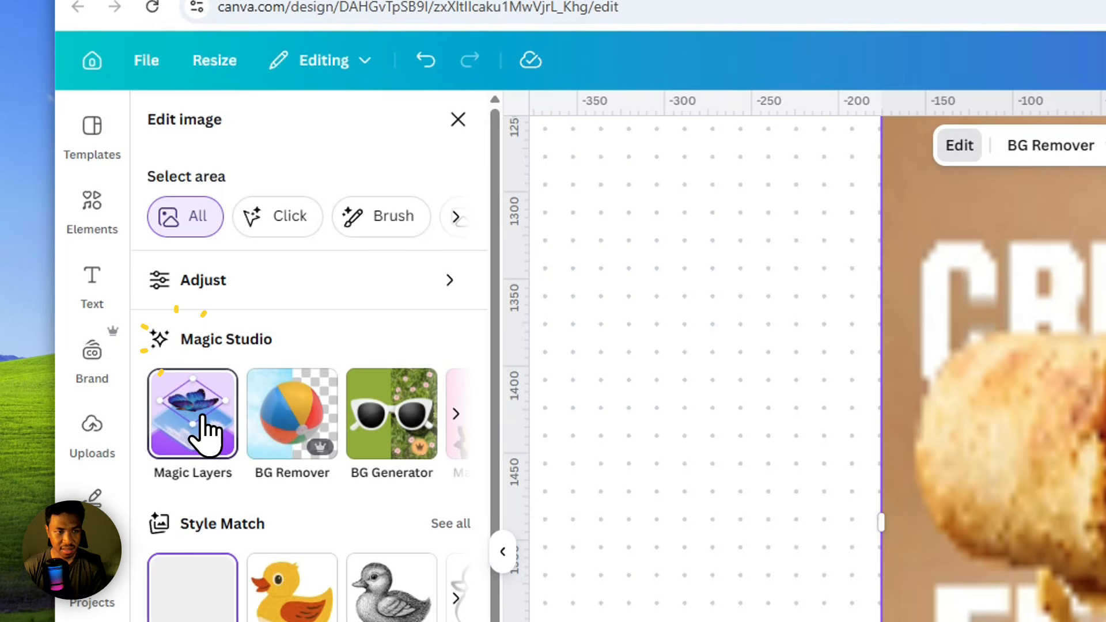
pyautogui.click(206, 432)
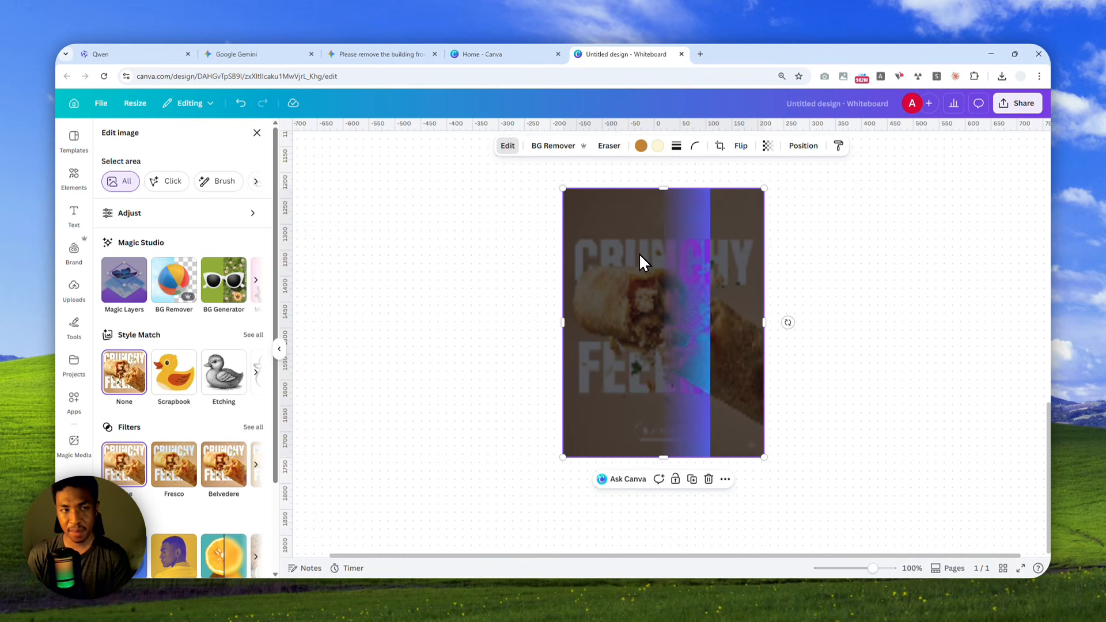
# Try moving the burrito layer within the split Crunchy Feelin poster, and undo the move.
pyautogui.click(610, 237)
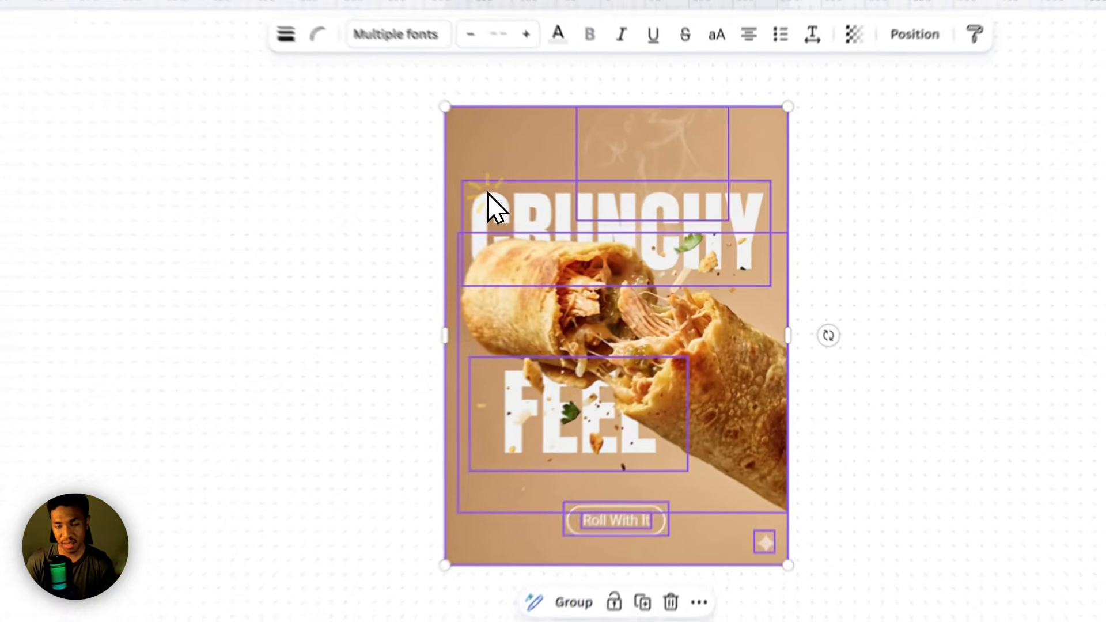
pyautogui.doubleClick(589, 248)
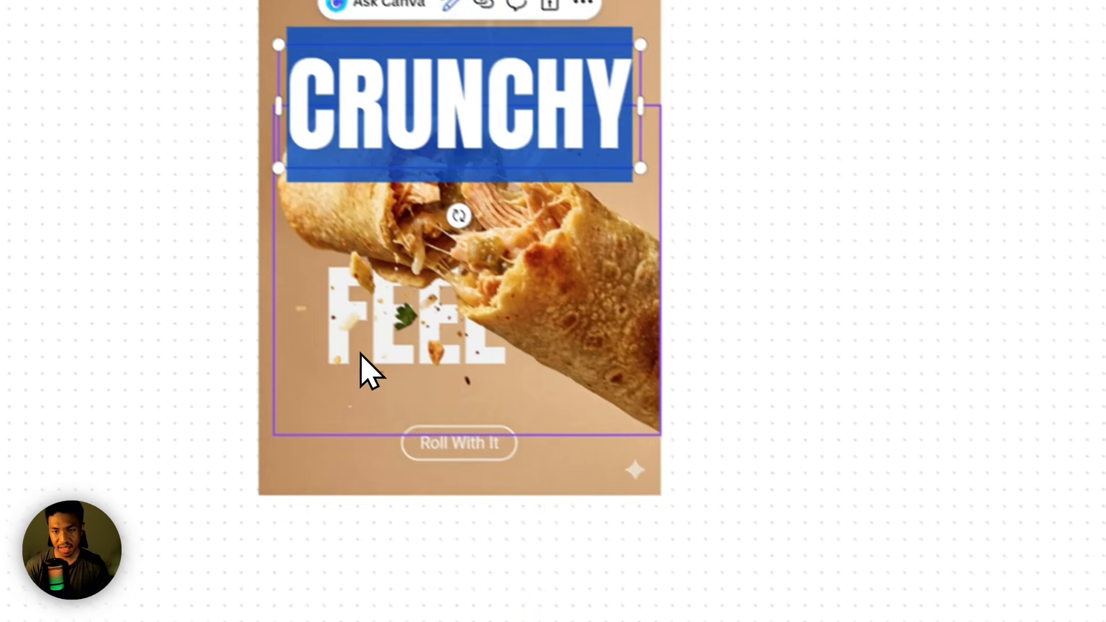
pyautogui.click(360, 351)
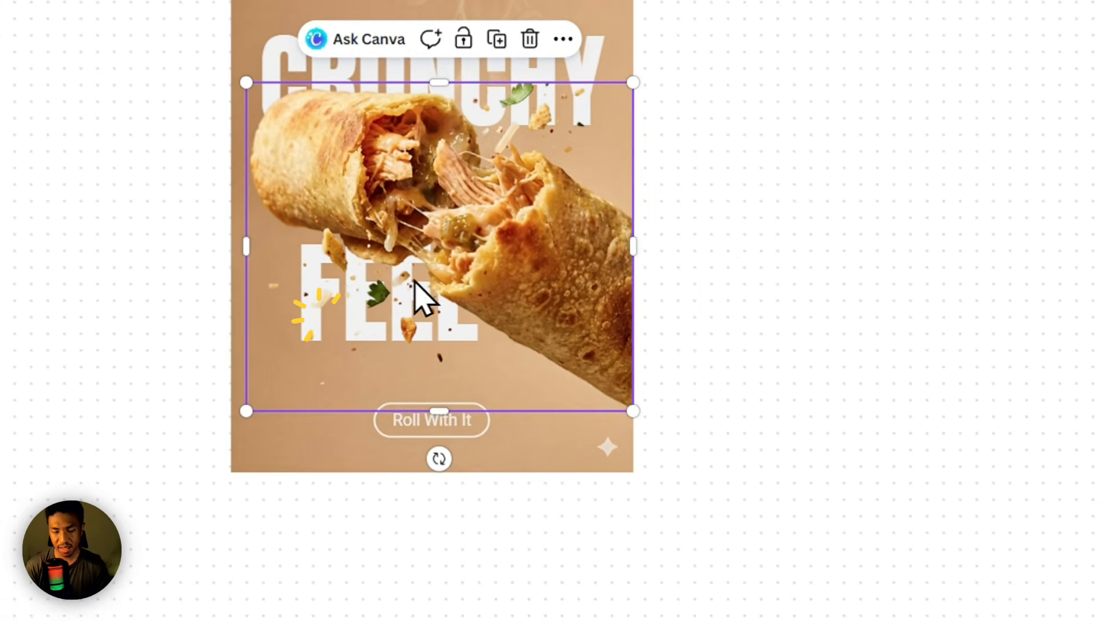
pyautogui.click(764, 285)
pyautogui.moveTo(523, 261); pyautogui.dragTo(812, 274)
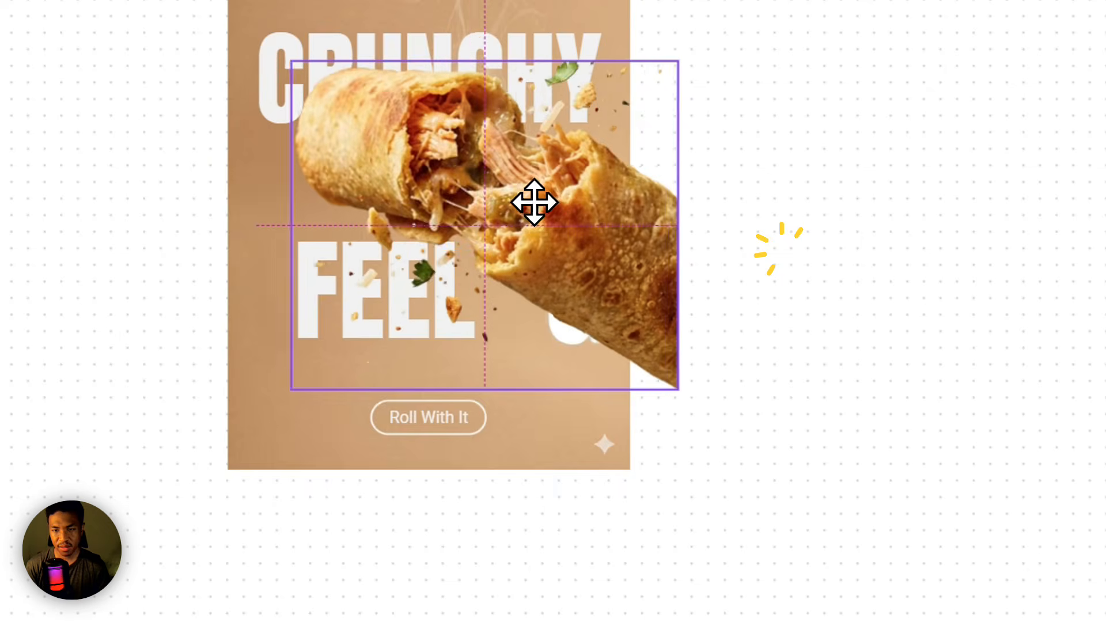
pyautogui.hotkey('ctrl', 'z')
pyautogui.hotkey('ctrl', 'z')
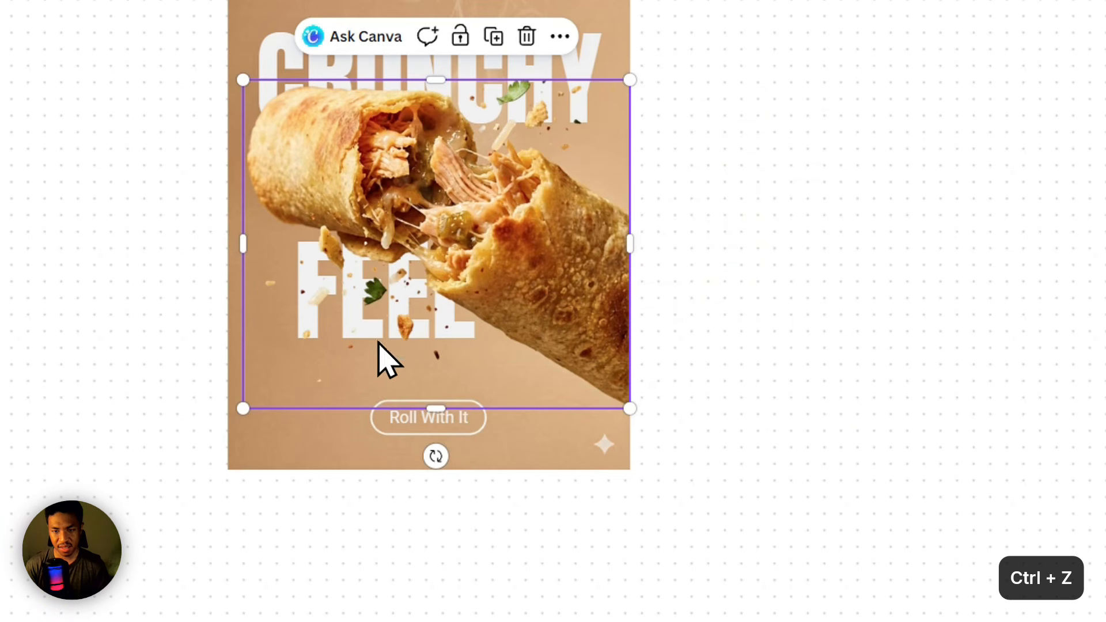
# Check the Roll With It text and background layers, and move the burrito layer off the poster into the empty space beside it.
pyautogui.click(410, 418)
pyautogui.click(500, 444)
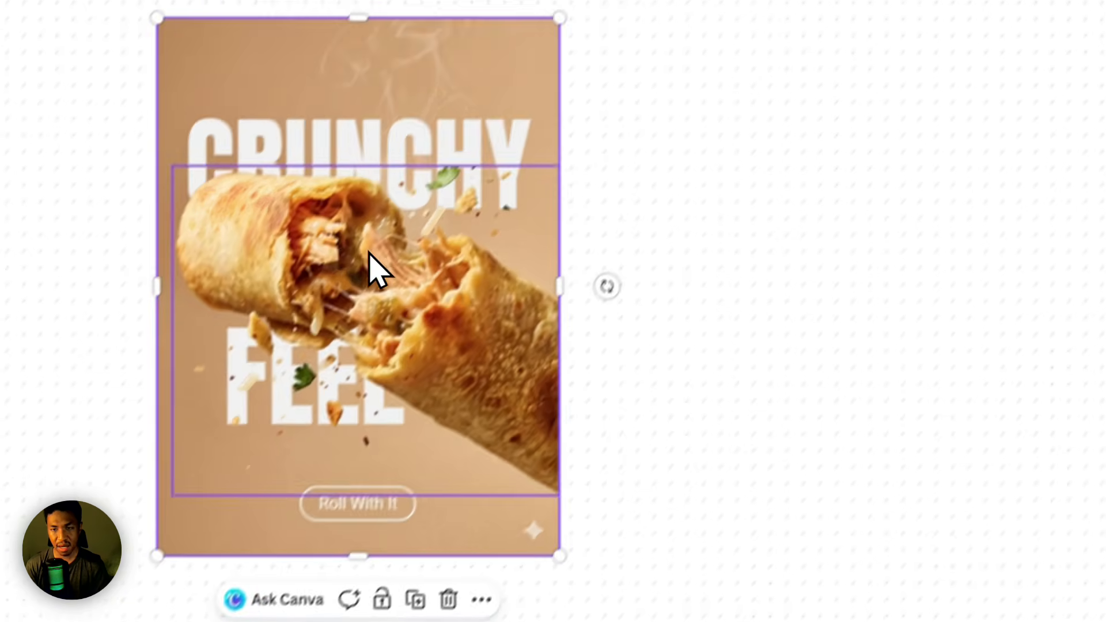
pyautogui.moveTo(486, 199); pyautogui.dragTo(950, 196)
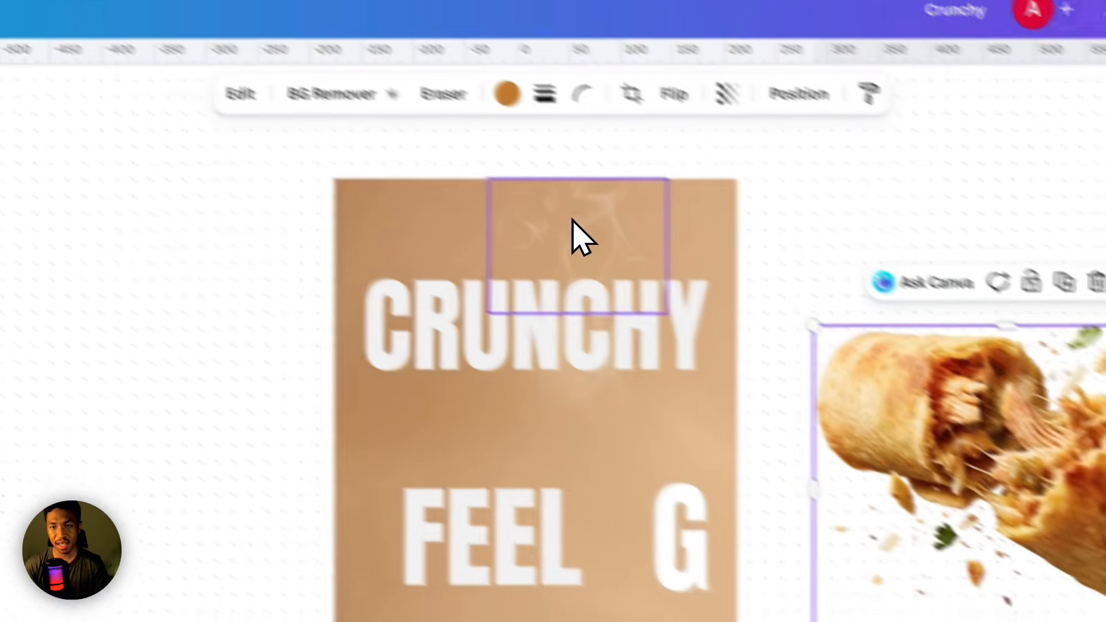
# Try moving the smoke layer above the CRUNCHY heading away and back, and open the heading's text color options.
pyautogui.click(576, 233)
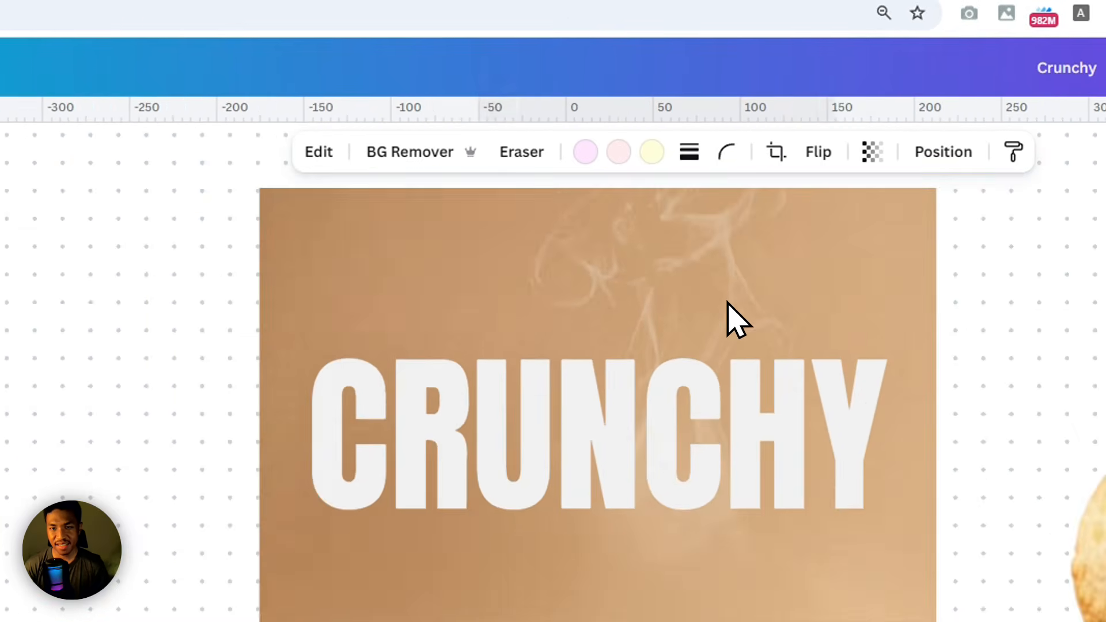
pyautogui.scroll(-2, 737, 319)
pyautogui.moveTo(716, 288); pyautogui.dragTo(425, 279)
pyautogui.moveTo(454, 319); pyautogui.dragTo(672, 293)
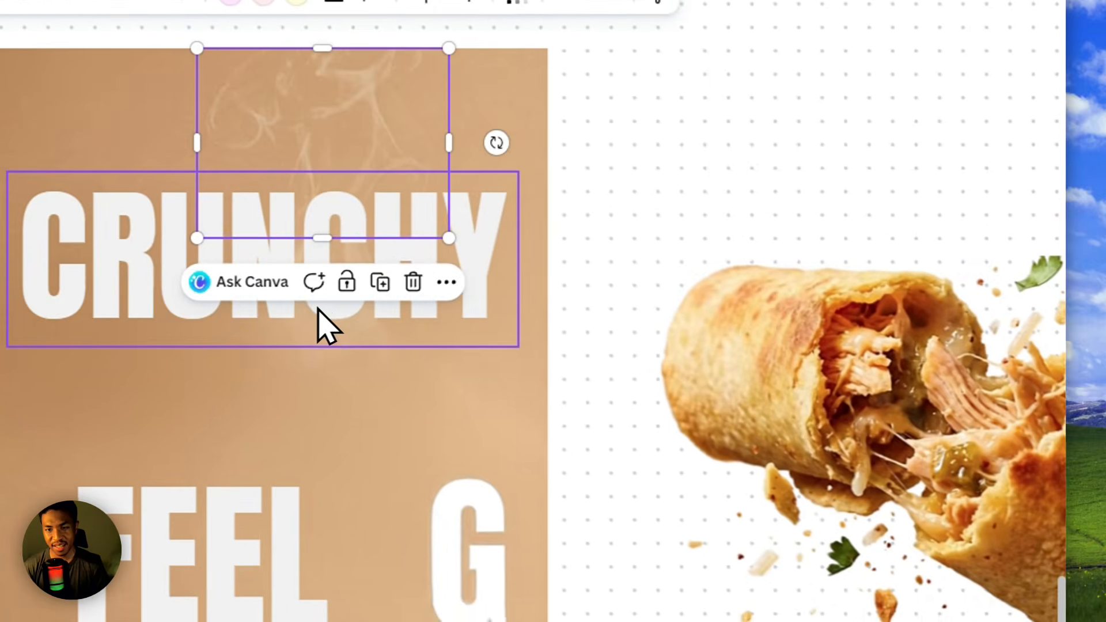
pyautogui.click(113, 292)
pyautogui.click(139, 0)
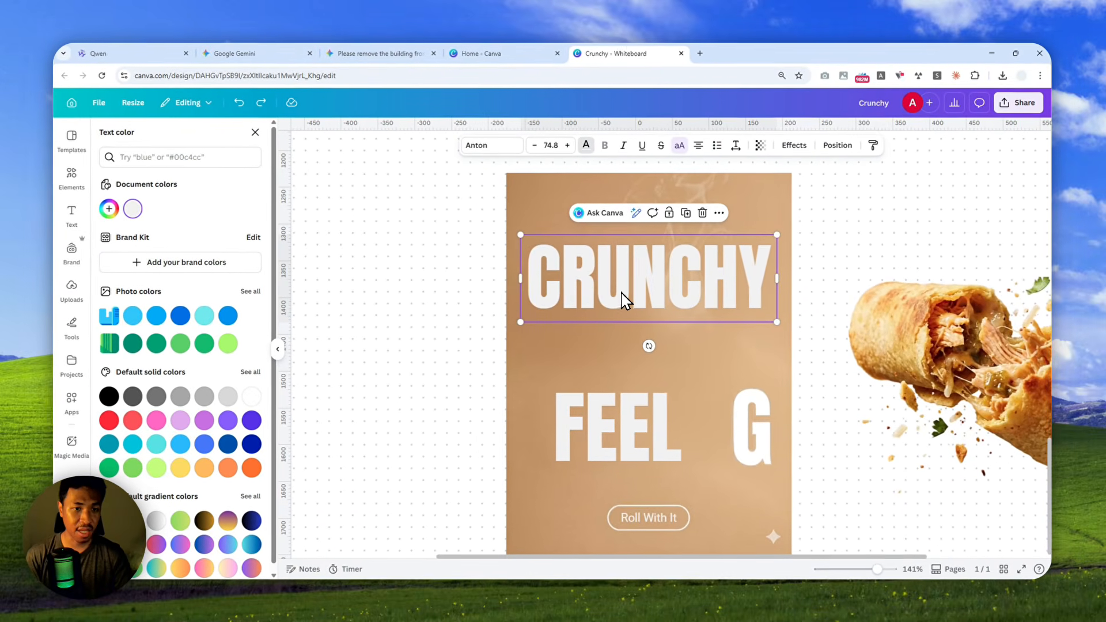
# Add the uploaded photo of the woman sitting on the grass with a blue book to the empty area below the poster.
pyautogui.keyDown('ctrl'); pyautogui.scroll(-5, 727, 306); pyautogui.keyUp('ctrl')
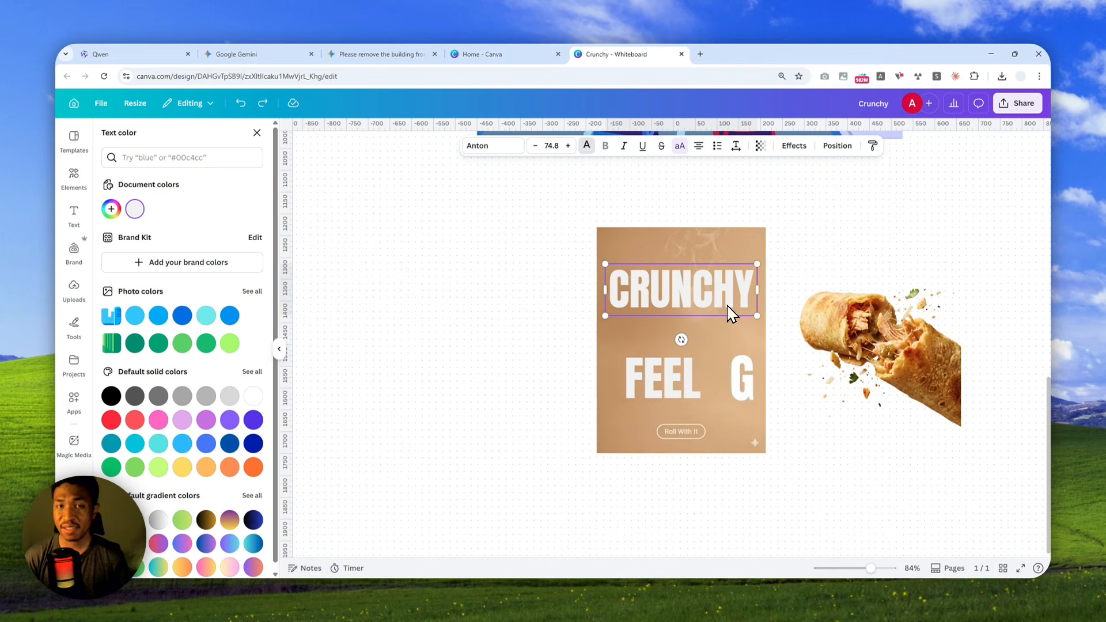
pyautogui.scroll(-4, 731, 346)
pyautogui.click(74, 291)
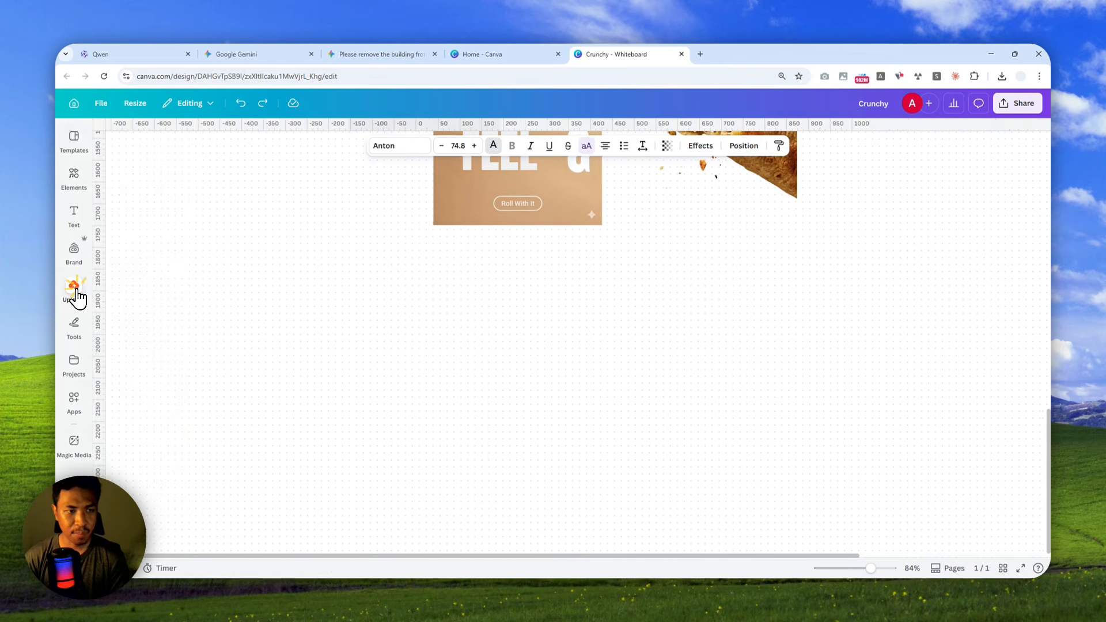
pyautogui.scroll(-10, 198, 331)
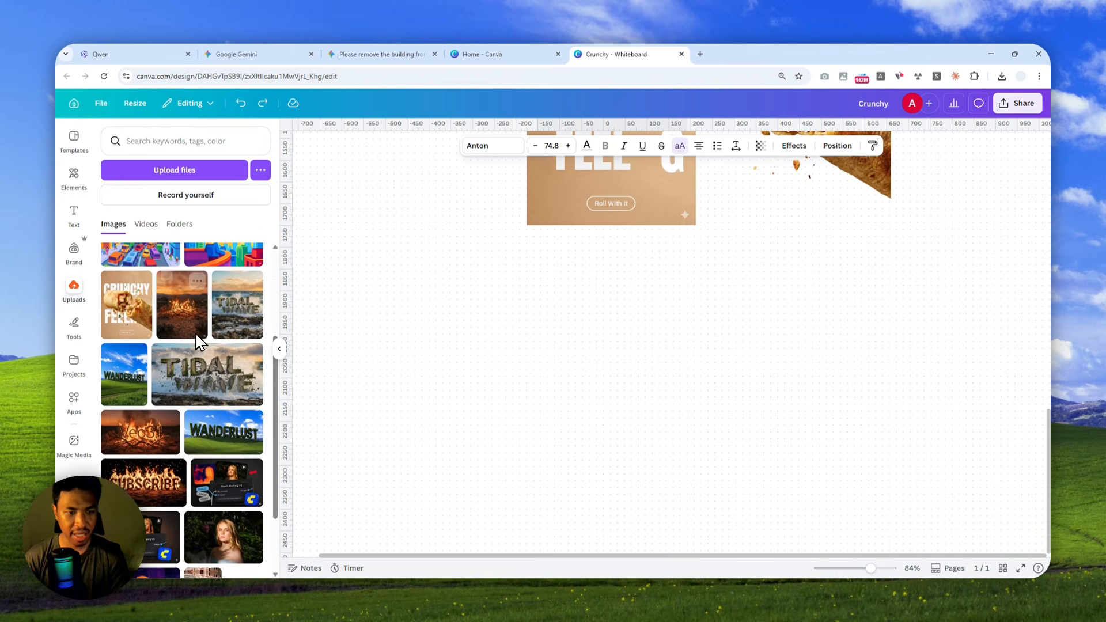
pyautogui.scroll(-3, 211, 326)
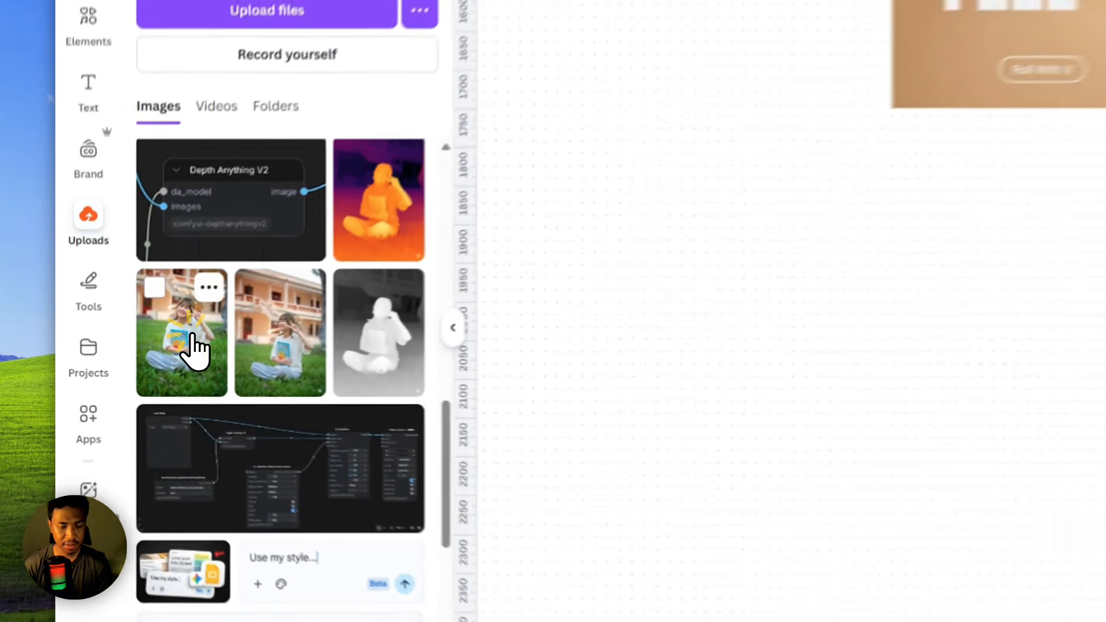
pyautogui.click(195, 348)
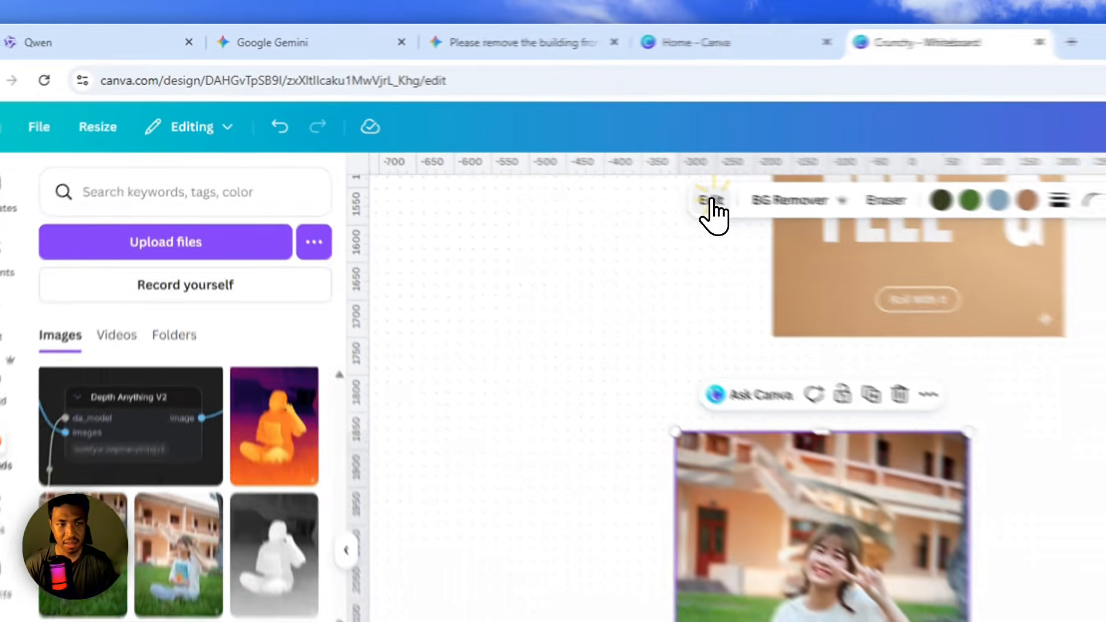
# Split the photo of the woman on the grass into layers with Magic Layers and deselect the result.
pyautogui.click(491, 145)
pyautogui.click(132, 296)
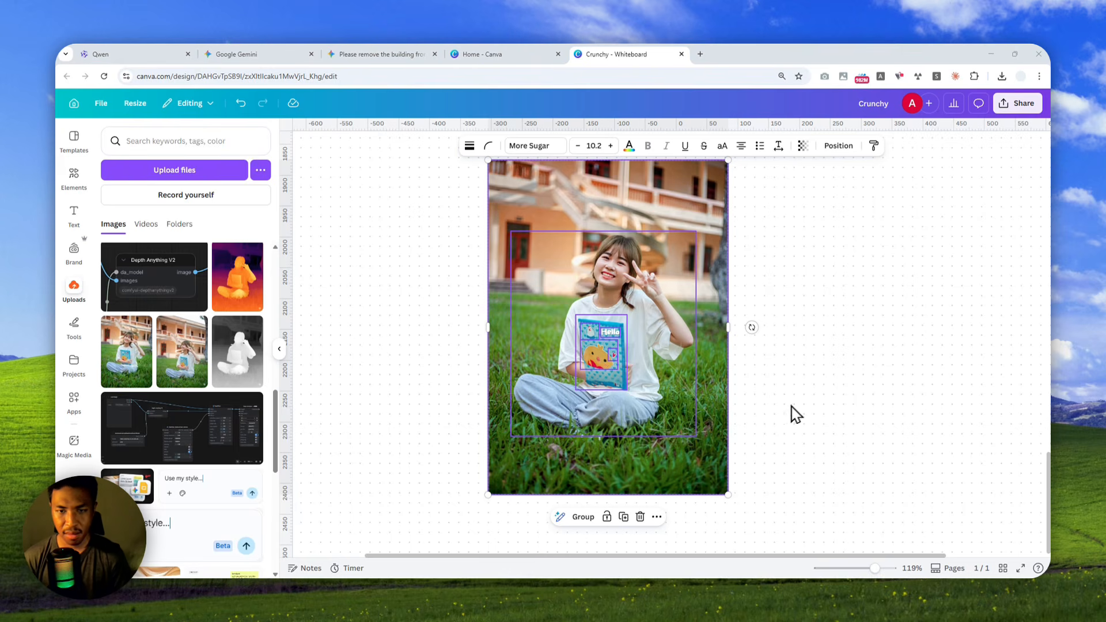
pyautogui.click(791, 396)
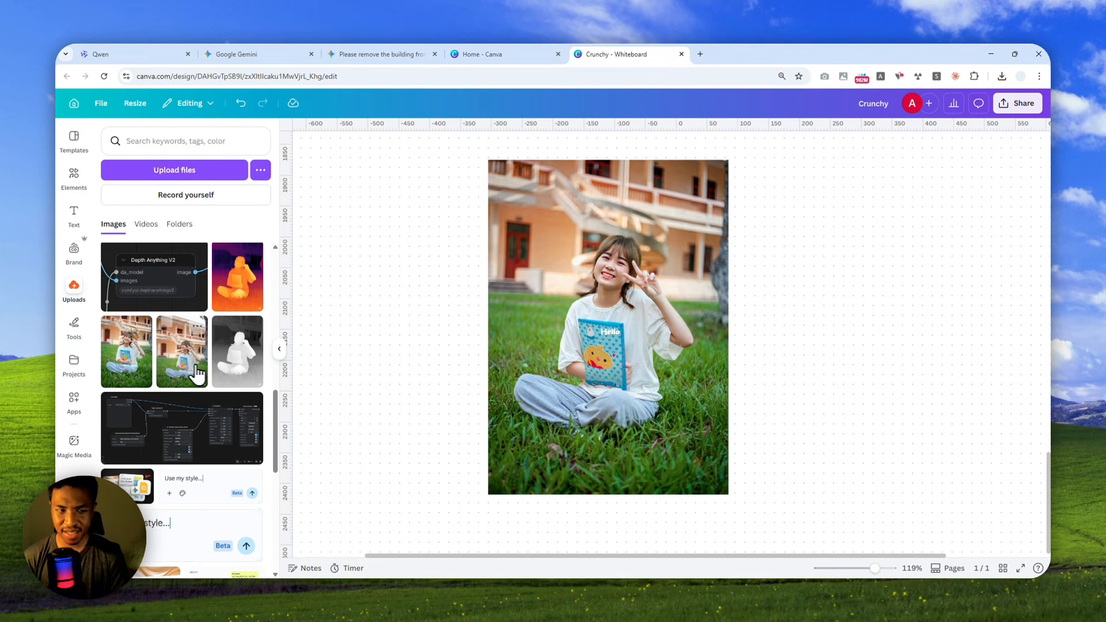
# Add an unsplit copy of the same grass photo and place it alongside the layered version for comparison.
pyautogui.click(196, 373)
pyautogui.moveTo(605, 363); pyautogui.dragTo(403, 345)
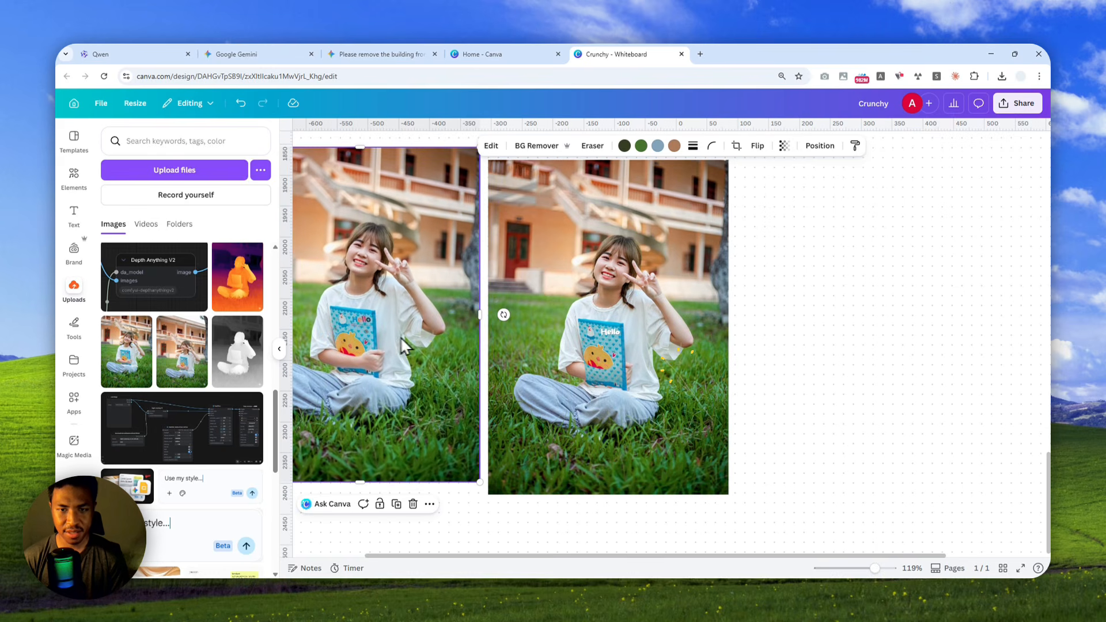
pyautogui.moveTo(833, 367); pyautogui.dragTo(954, 355)
pyautogui.moveTo(567, 284); pyautogui.dragTo(558, 300)
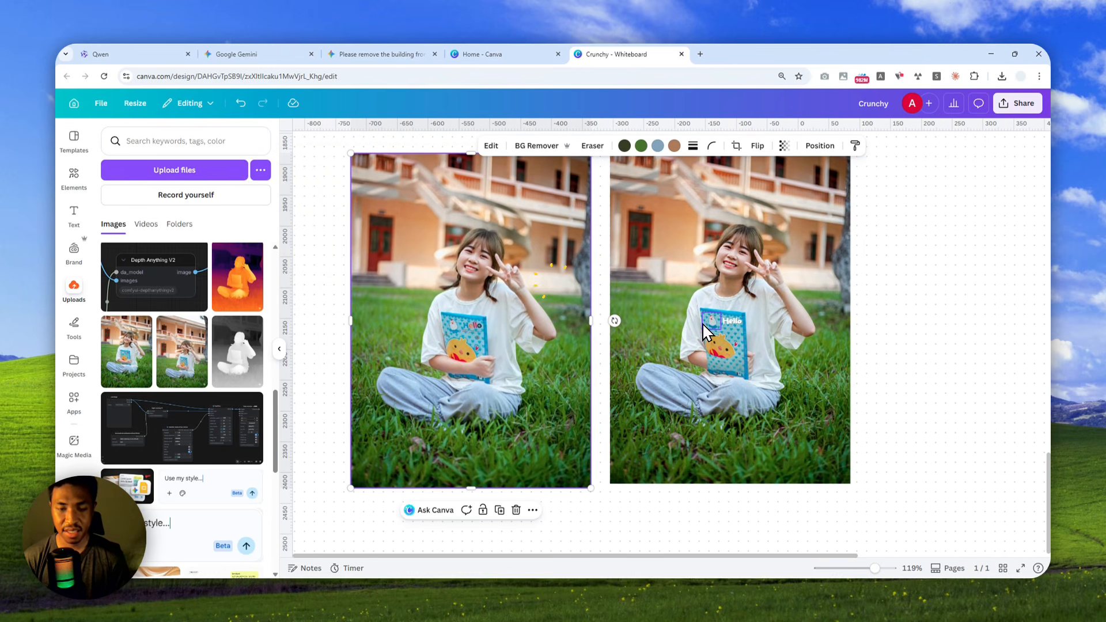
pyautogui.scroll(-1, 668, 323)
pyautogui.moveTo(893, 316); pyautogui.dragTo(899, 340)
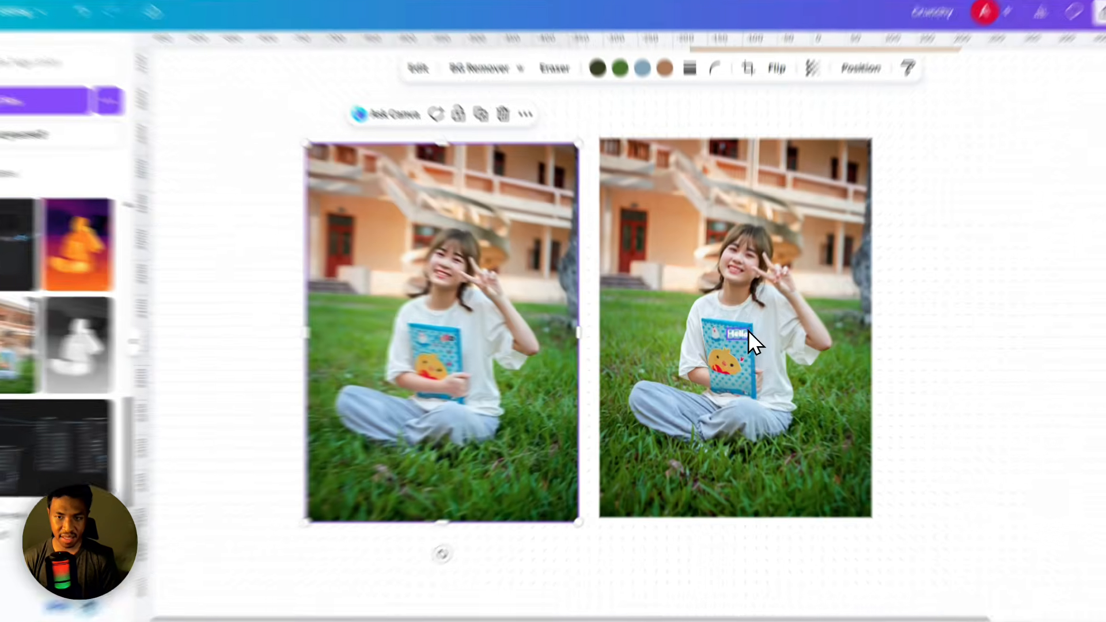
# Compare the Hello lettering on the book in the layered photo with the lettering in the original photo.
pyautogui.click(727, 343)
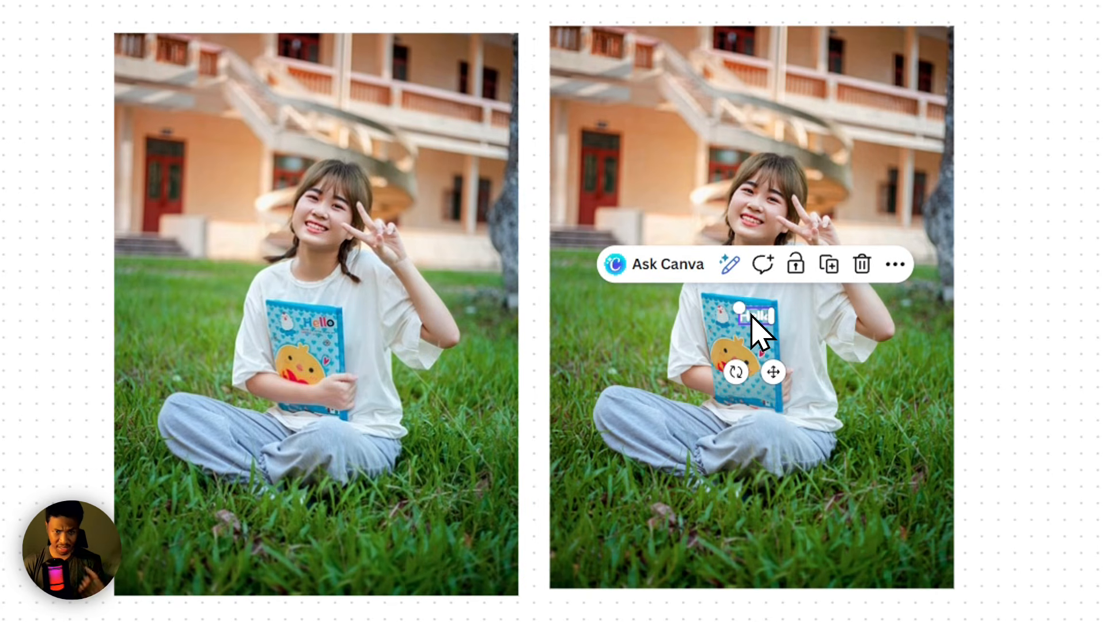
pyautogui.click(323, 321)
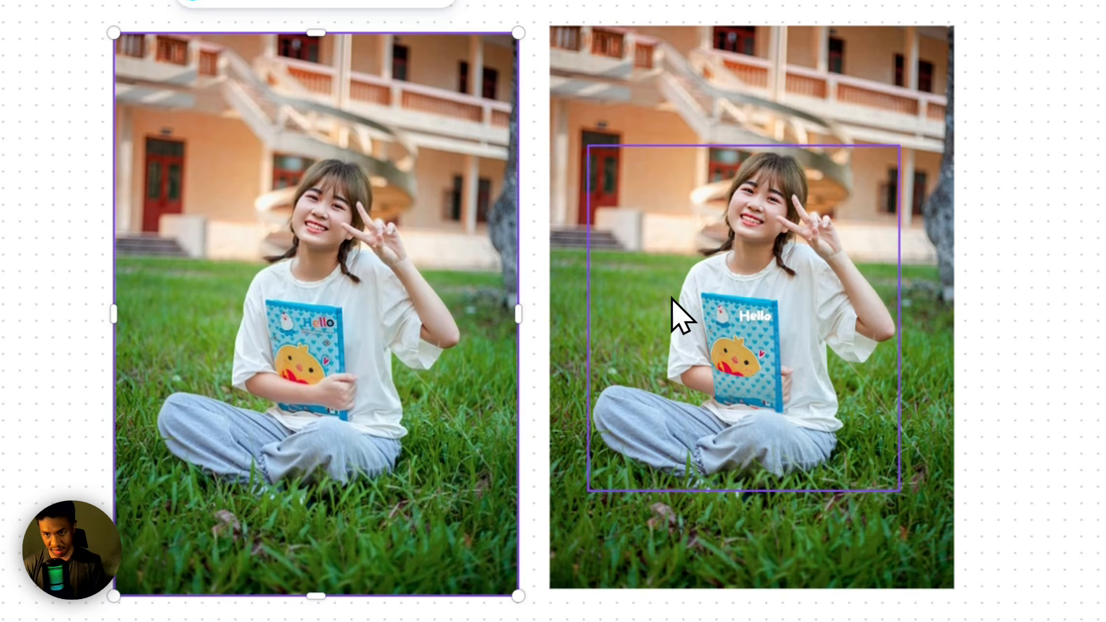
pyautogui.click(754, 318)
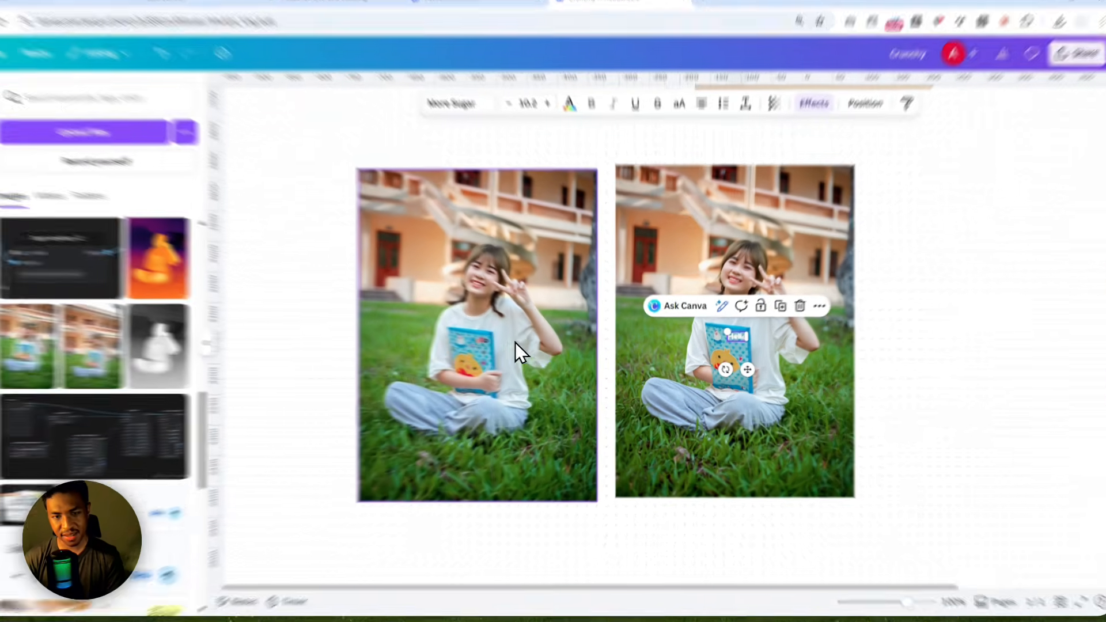
pyautogui.click(509, 348)
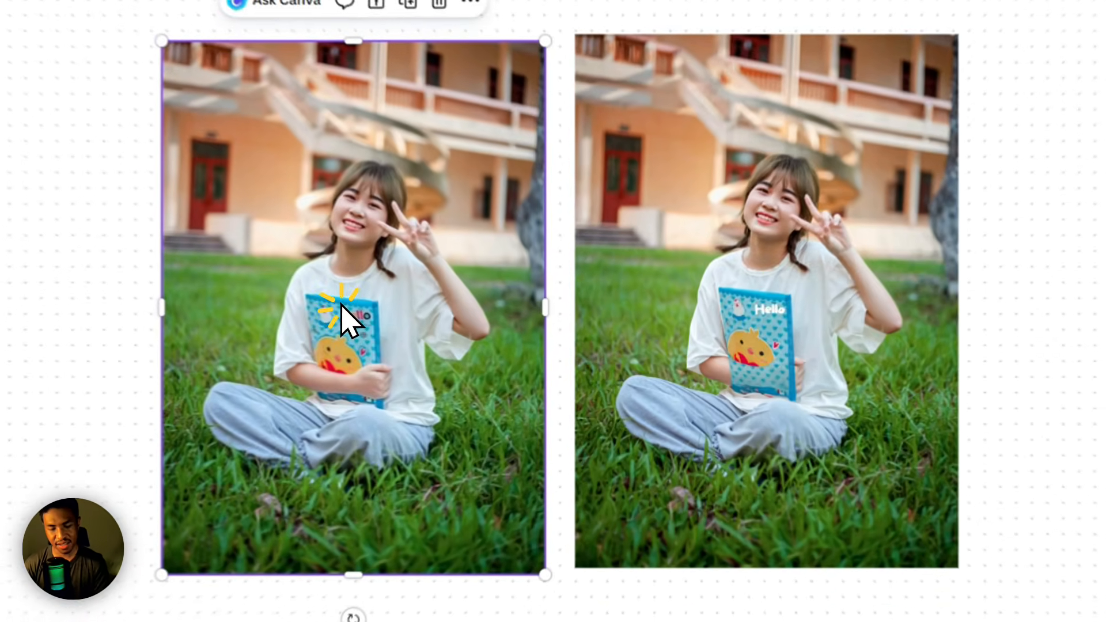
pyautogui.click(784, 307)
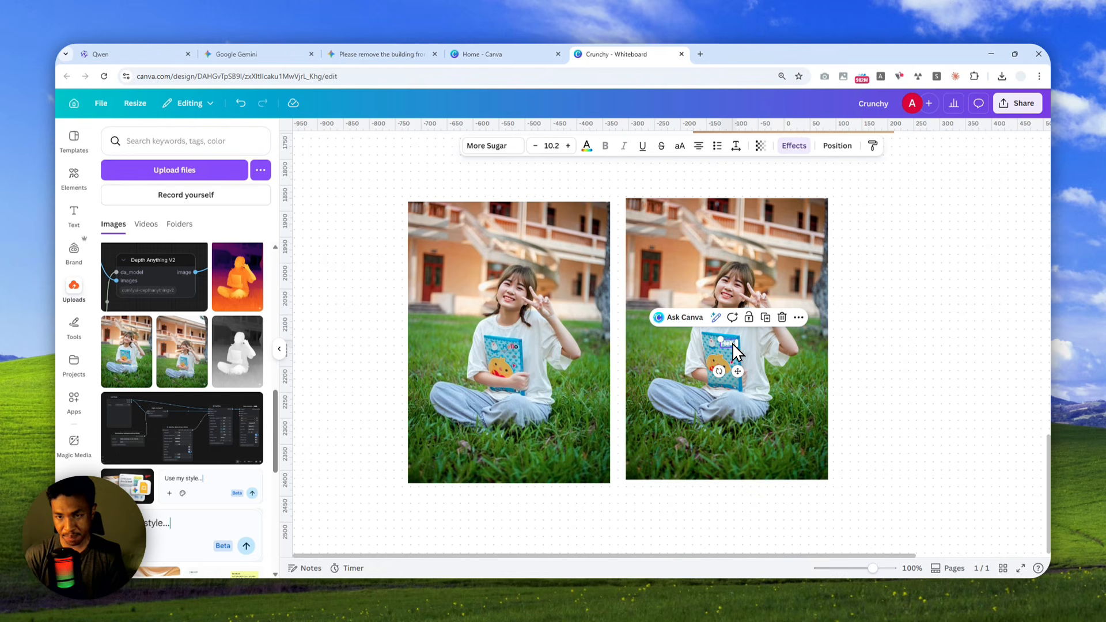
# Delete the yellow chick and small heart from the layered book, and move the small white bird off the photo.
pyautogui.click(715, 369)
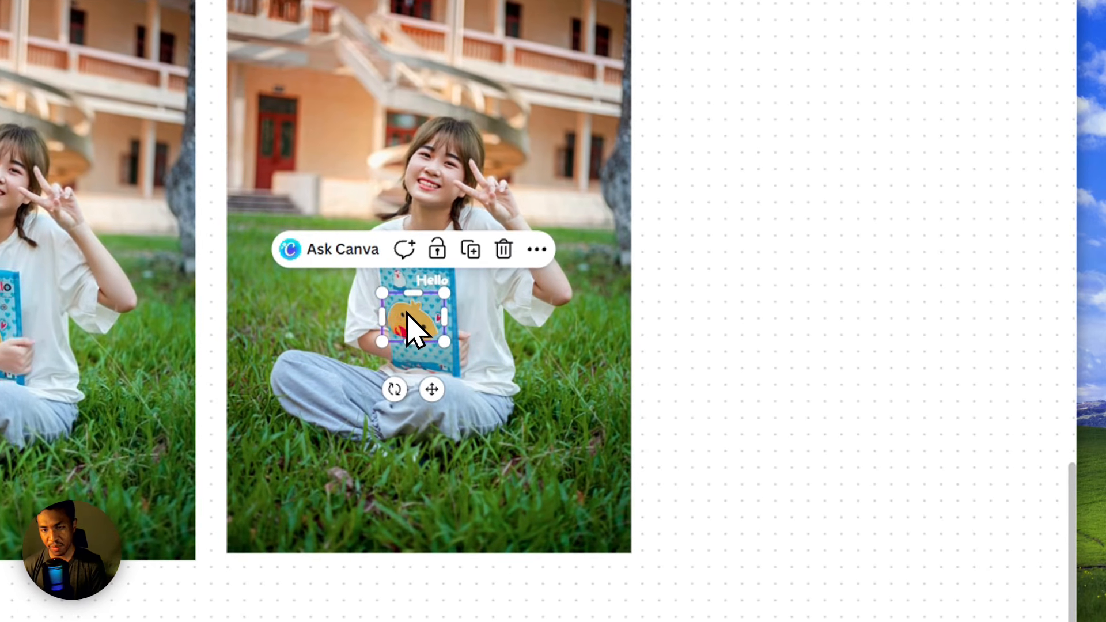
pyautogui.press('Delete')
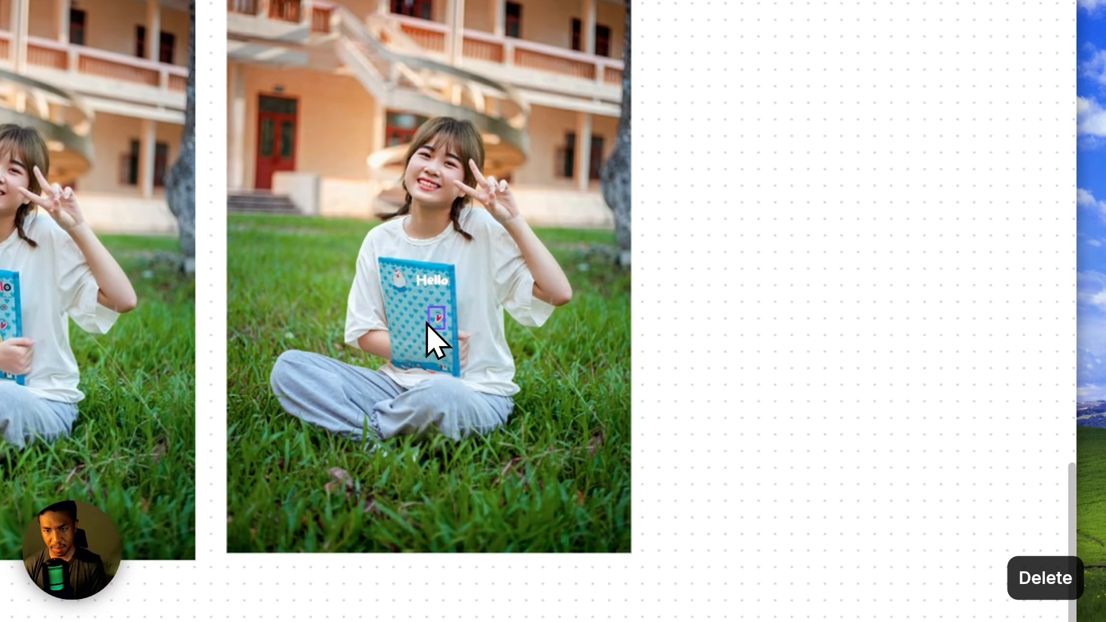
pyautogui.moveTo(398, 291); pyautogui.dragTo(807, 293)
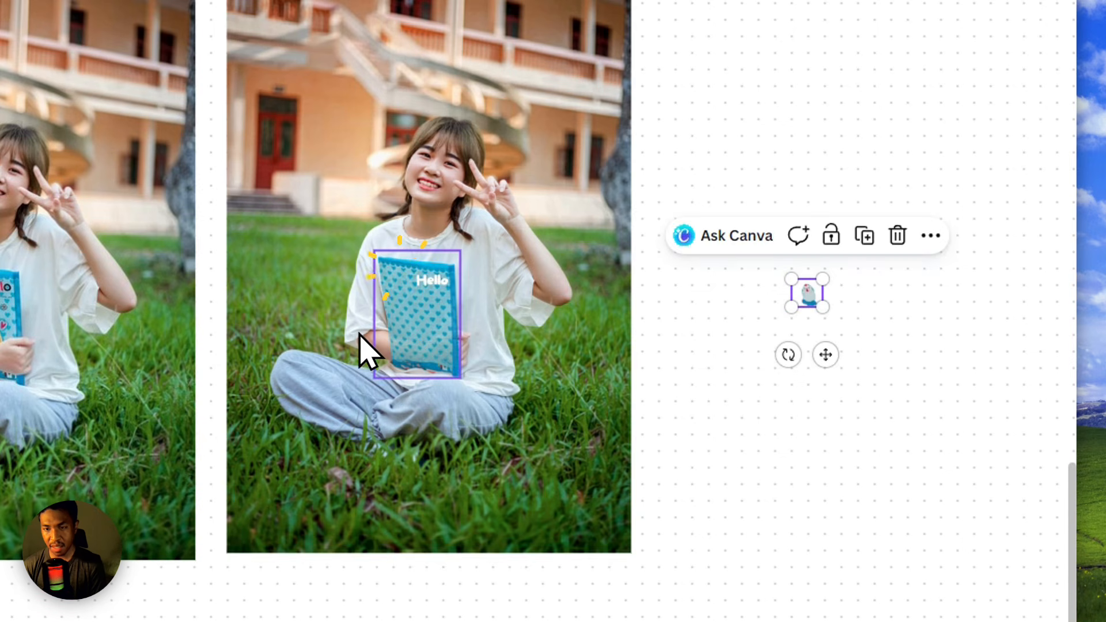
# Try sending the blue book layer backward behind the woman in the layered photo, and undo the layer change.
pyautogui.click(423, 329)
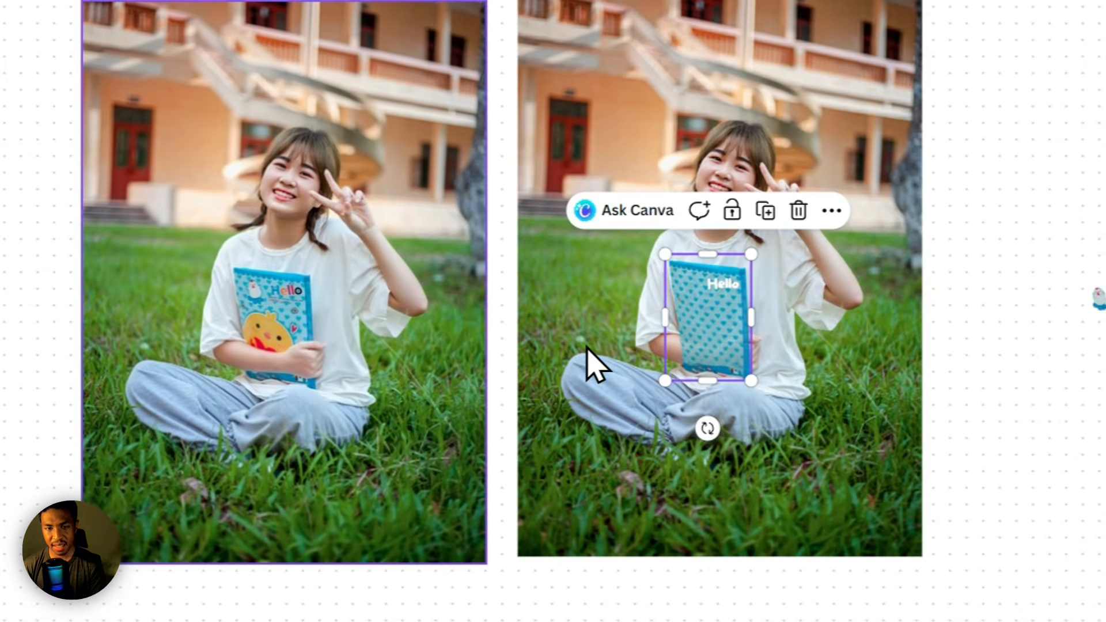
pyautogui.click(8, 356)
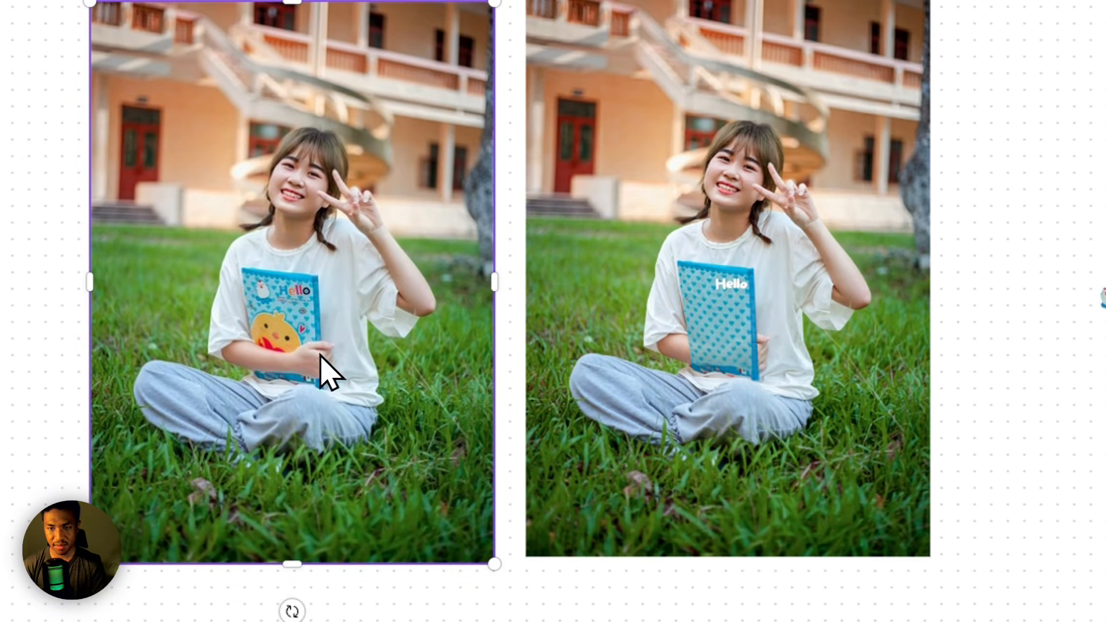
pyautogui.click(724, 340)
pyautogui.rightClick(724, 338)
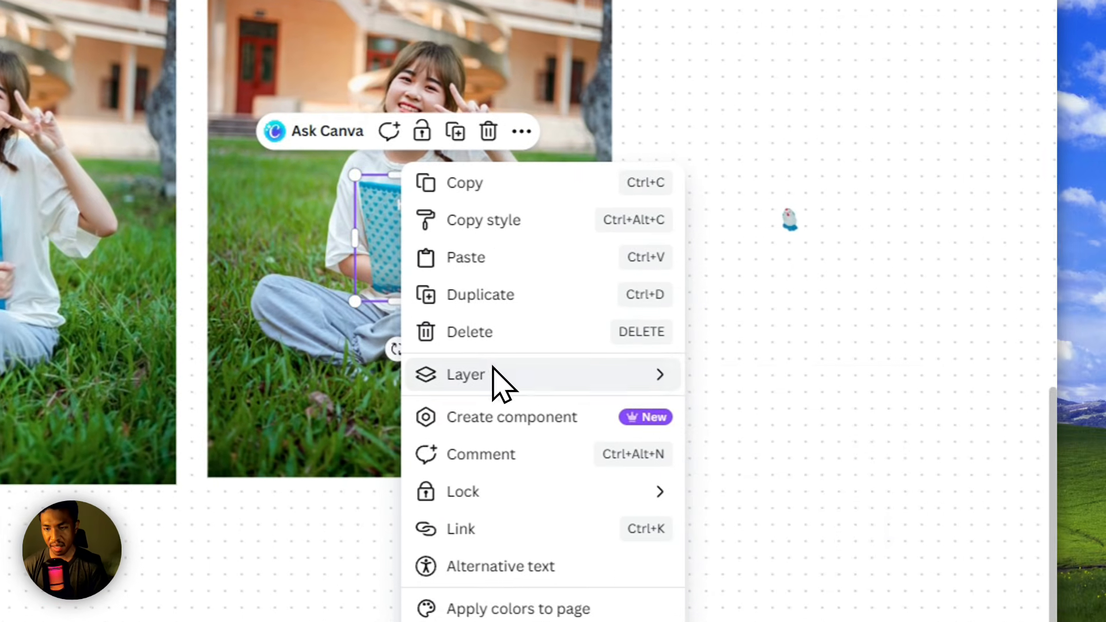
pyautogui.moveTo(715, 392)
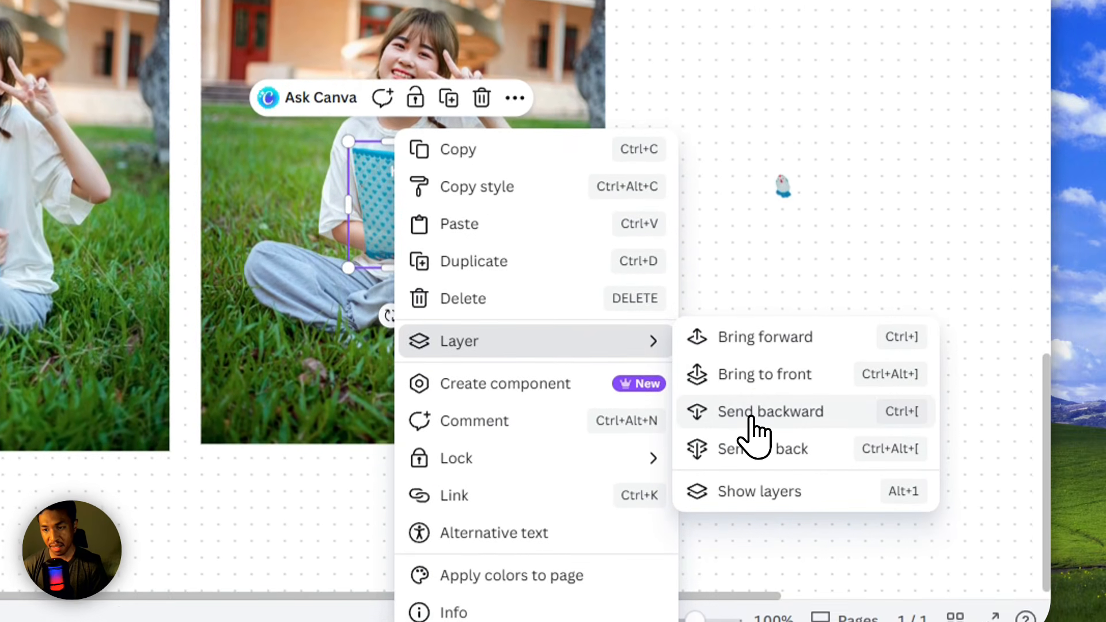
pyautogui.click(752, 416)
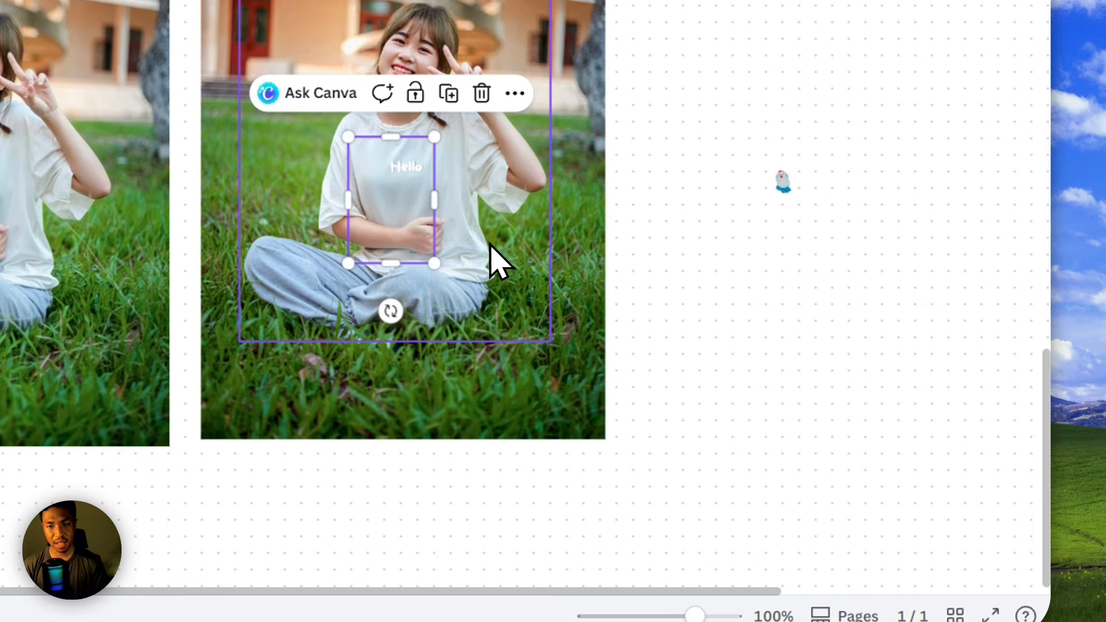
pyautogui.click(464, 231)
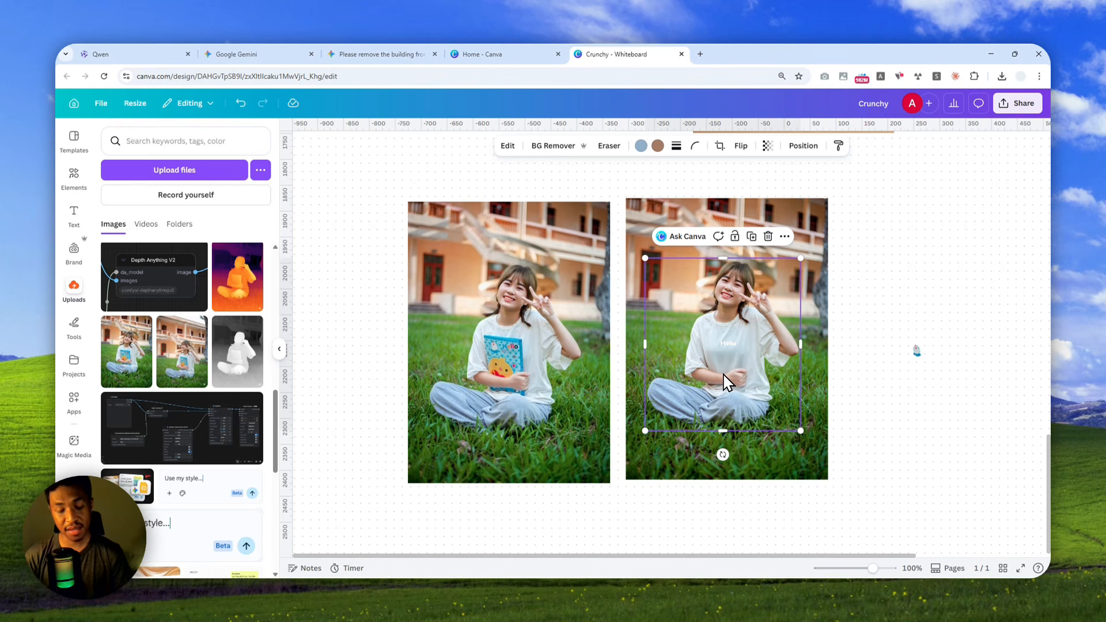
pyautogui.hotkey('ctrl', 'z')
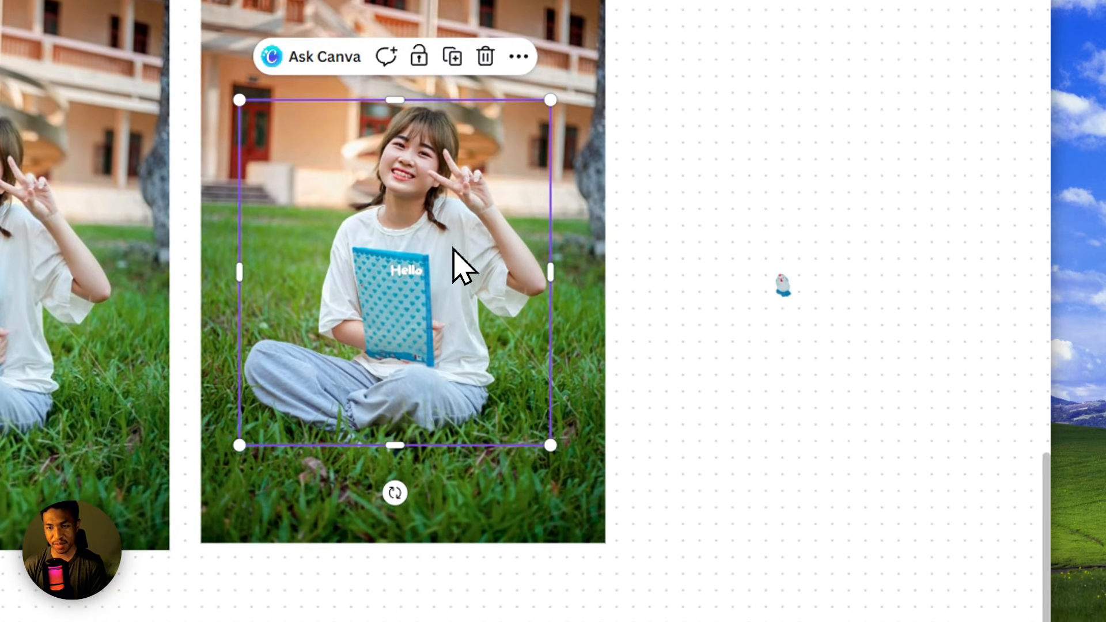
# Move the woman and the blue book layers out of the layered photo into the empty space beside it.
pyautogui.moveTo(453, 251); pyautogui.dragTo(876, 420)
pyautogui.moveTo(393, 320); pyautogui.dragTo(711, 188)
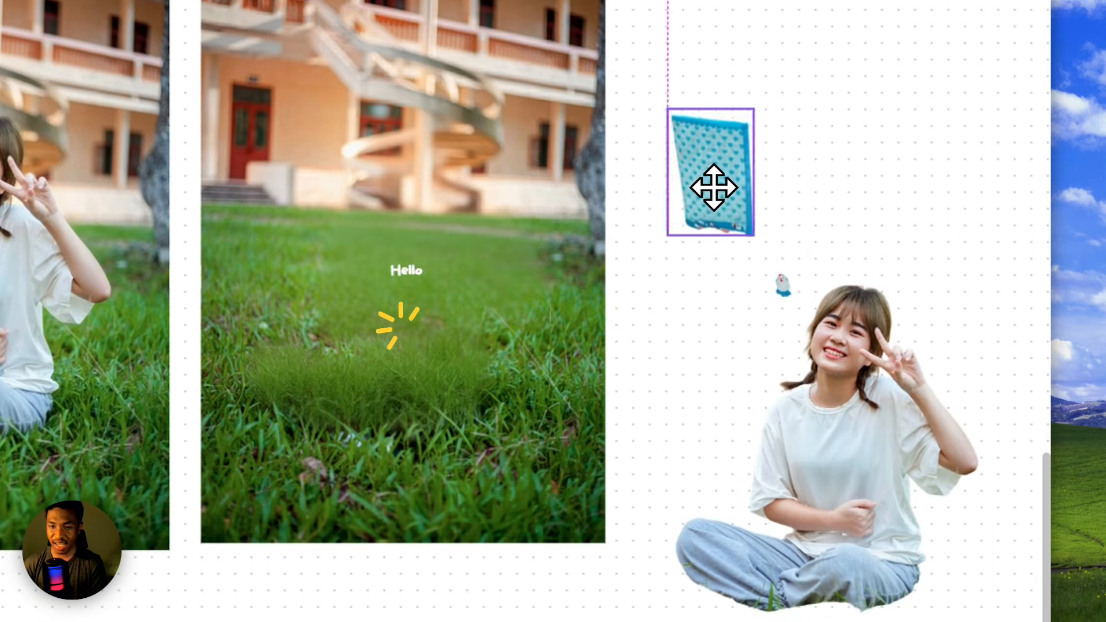
# Move the Hello lettering out of the layered photo into the empty space beside it, and select the remaining grass-and-building background.
pyautogui.moveTo(394, 269); pyautogui.dragTo(667, 355)
pyautogui.click(329, 318)
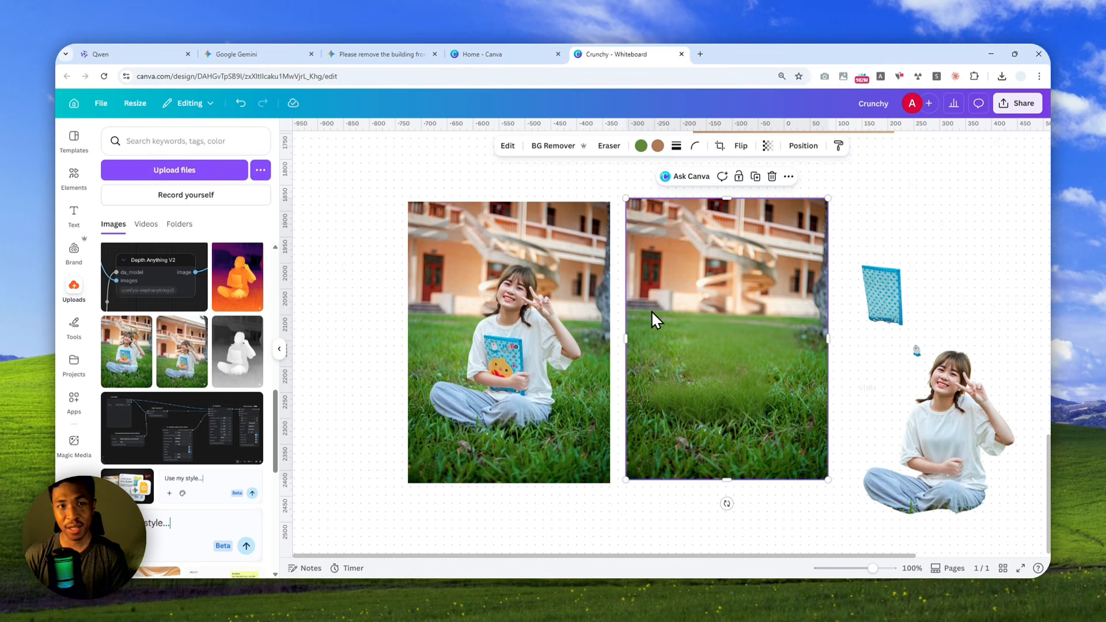
# Examine the layer decomposition examples on the Qwen page, and return to the Canva whiteboard's empty photo background for comparison.
pyautogui.click(115, 54)
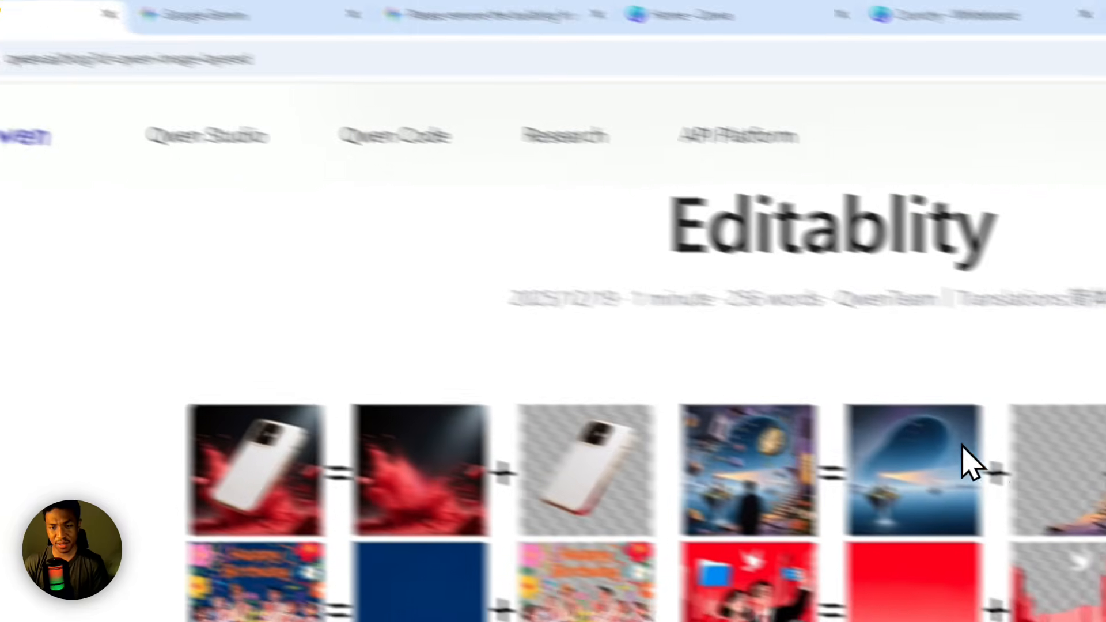
pyautogui.scroll(-5, 662, 403)
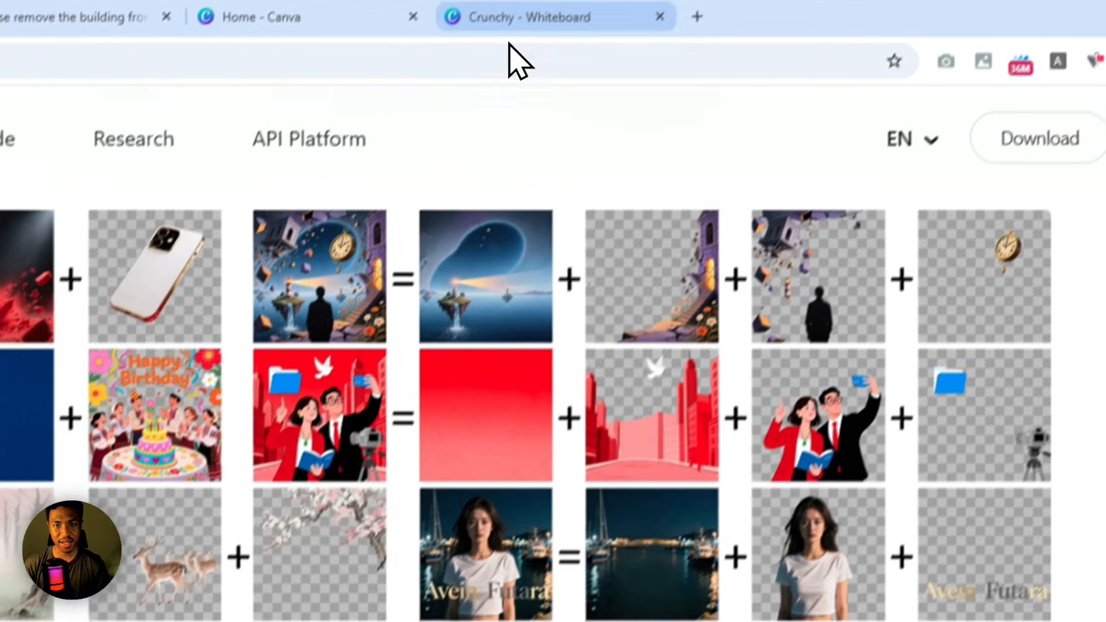
pyautogui.click(510, 58)
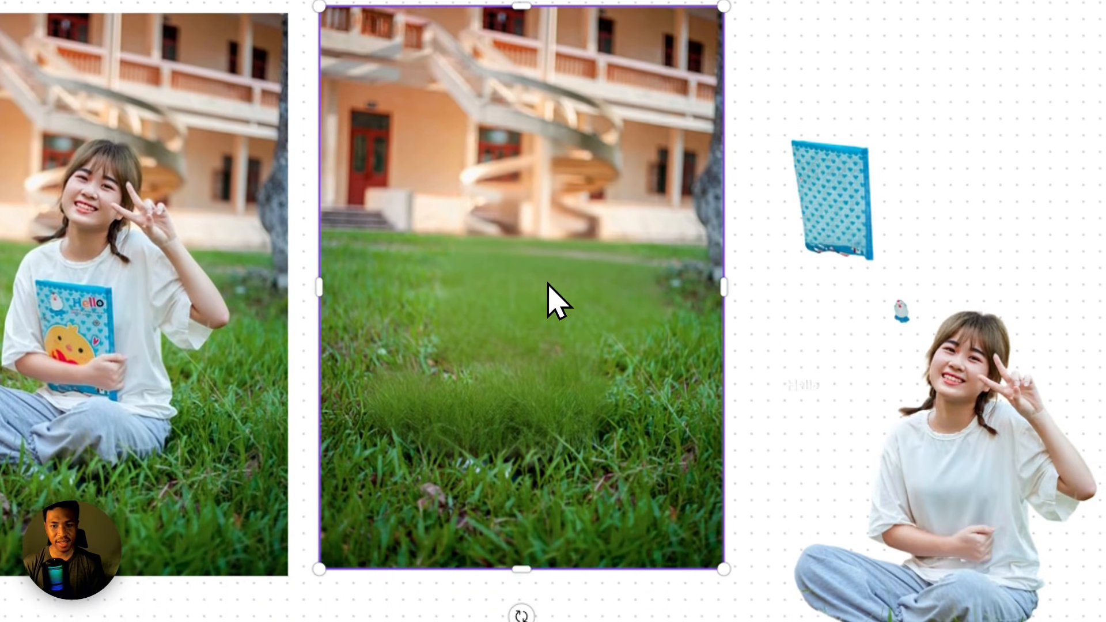
pyautogui.click(559, 364)
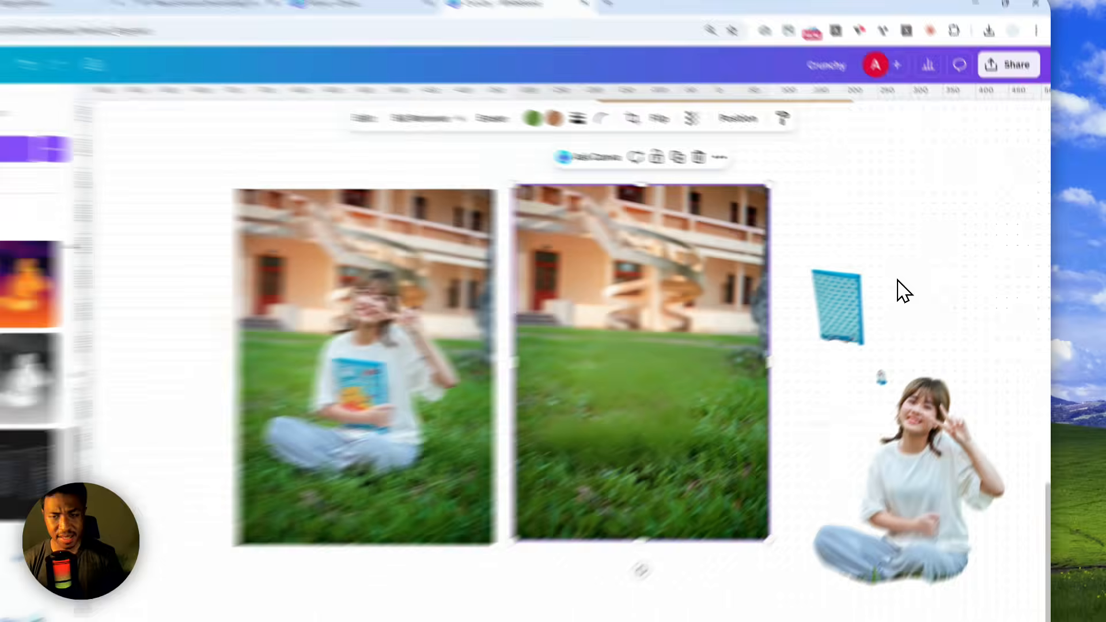
# Add the uploaded Lay's Classic chips photo to the whiteboard and place it in the empty space beside the traffic illustration.
pyautogui.moveTo(964, 214); pyautogui.dragTo(933, 422)
pyautogui.moveTo(829, 530); pyautogui.dragTo(817, 562)
pyautogui.moveTo(879, 105); pyautogui.dragTo(625, 560)
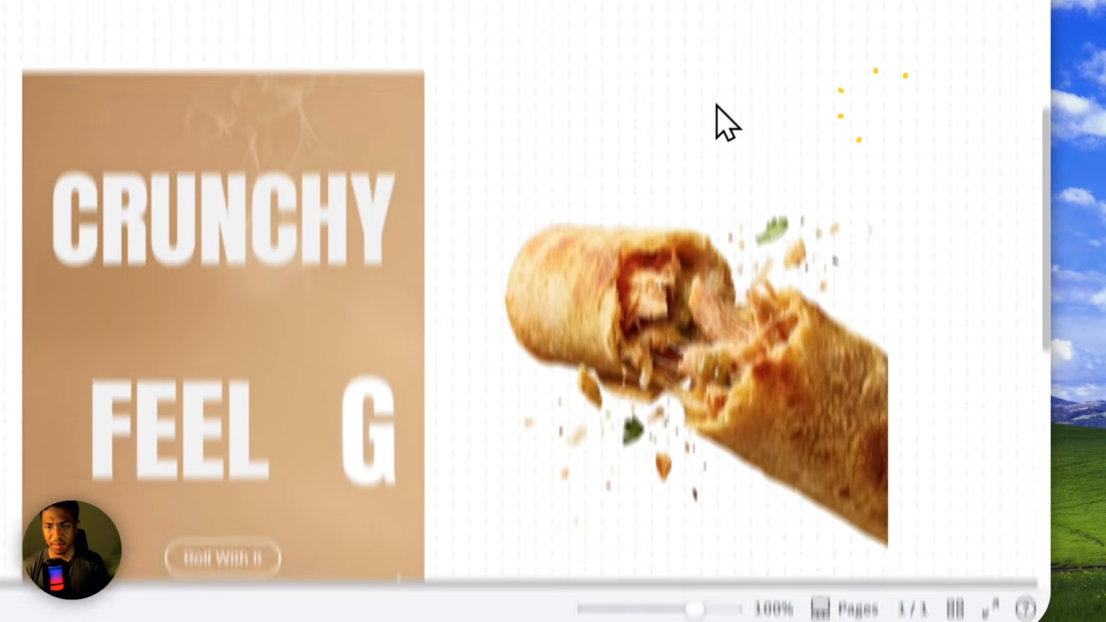
pyautogui.moveTo(765, 55); pyautogui.dragTo(682, 377)
pyautogui.moveTo(827, 240); pyautogui.dragTo(859, 449)
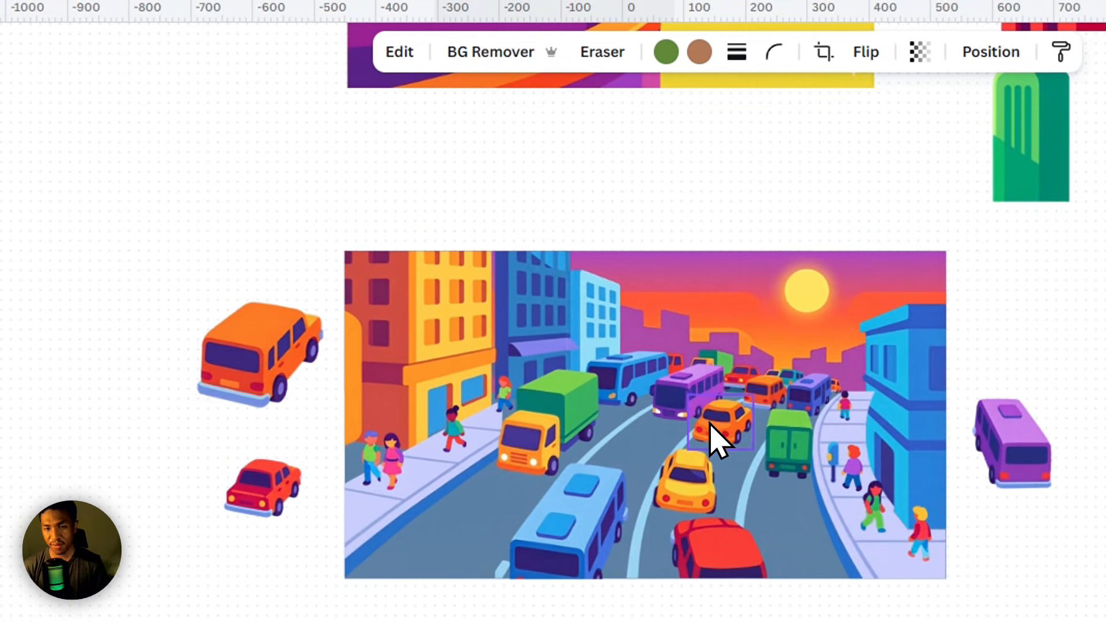
pyautogui.moveTo(226, 113); pyautogui.dragTo(300, 181)
pyautogui.scroll(8, 363, 405)
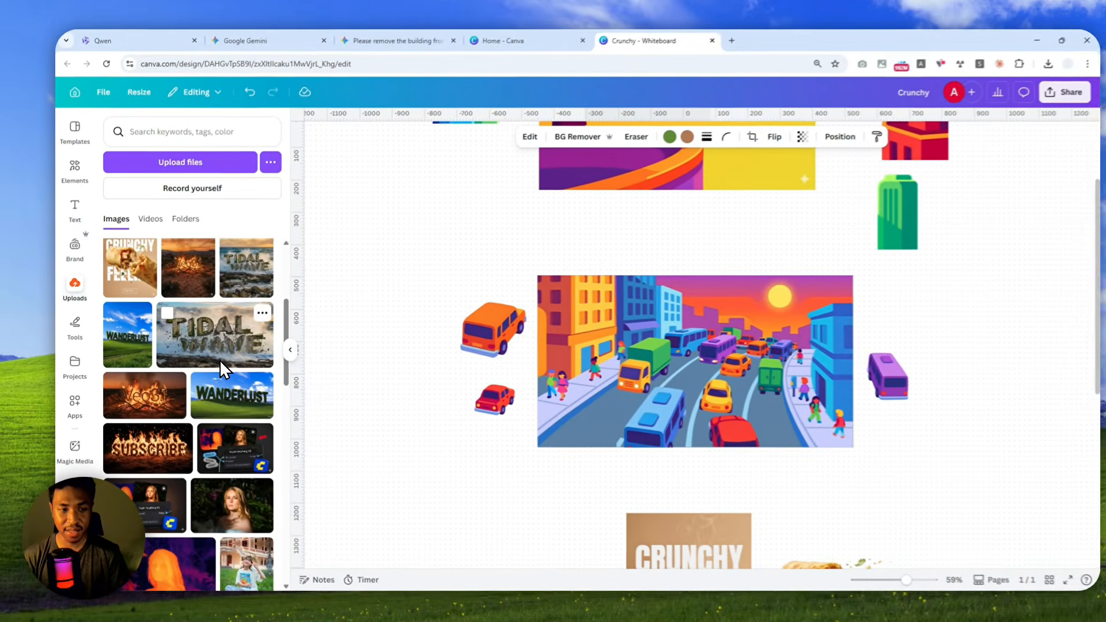
pyautogui.scroll(5, 282, 381)
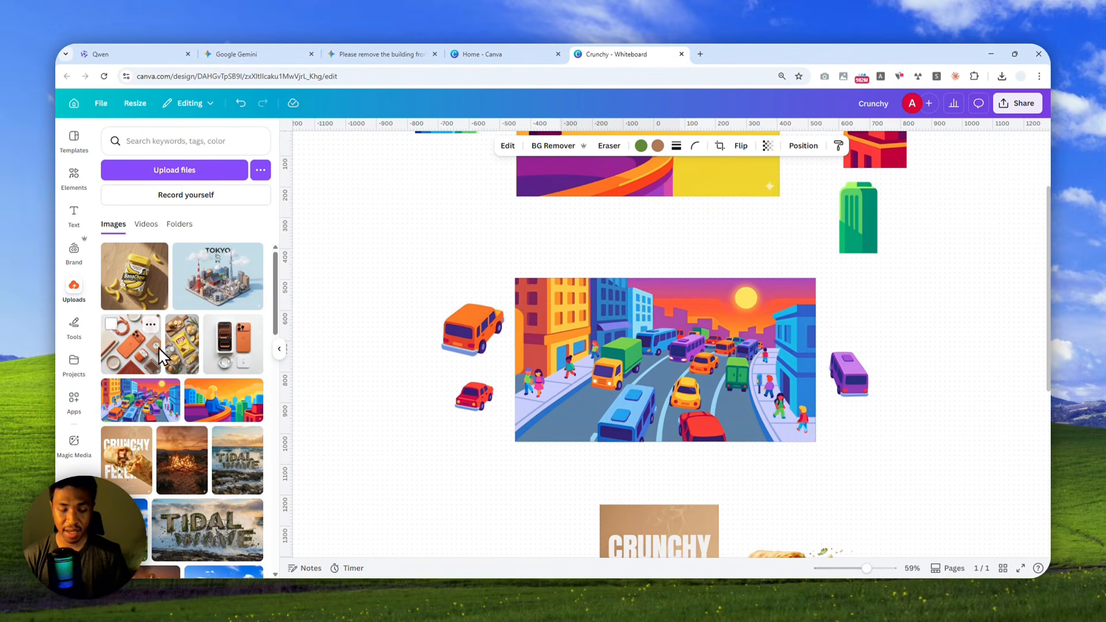
pyautogui.scroll(-2, 156, 331)
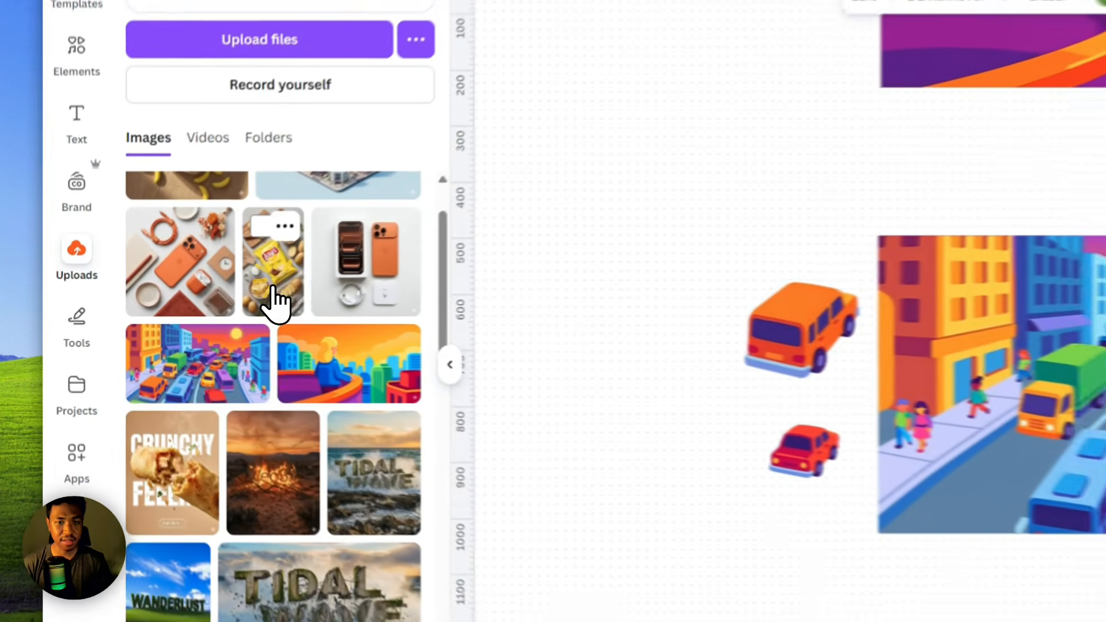
pyautogui.click(182, 318)
pyautogui.moveTo(803, 346); pyautogui.dragTo(346, 284)
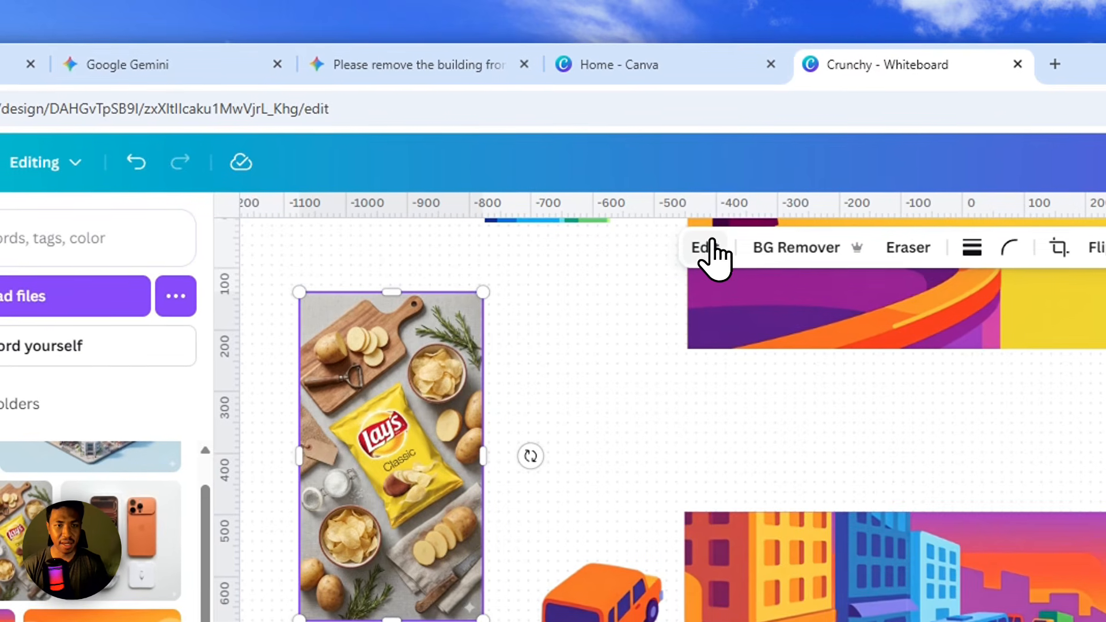
# Apply Magic Layers to the Lay's chips photo to split it into separate layers.
pyautogui.click(709, 247)
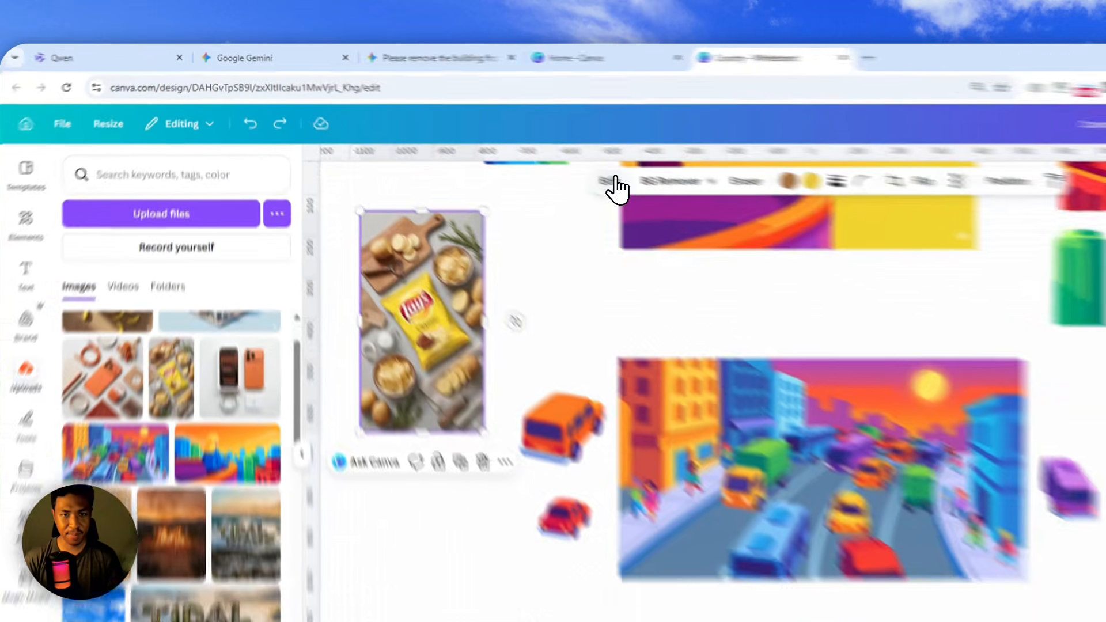
pyautogui.click(507, 146)
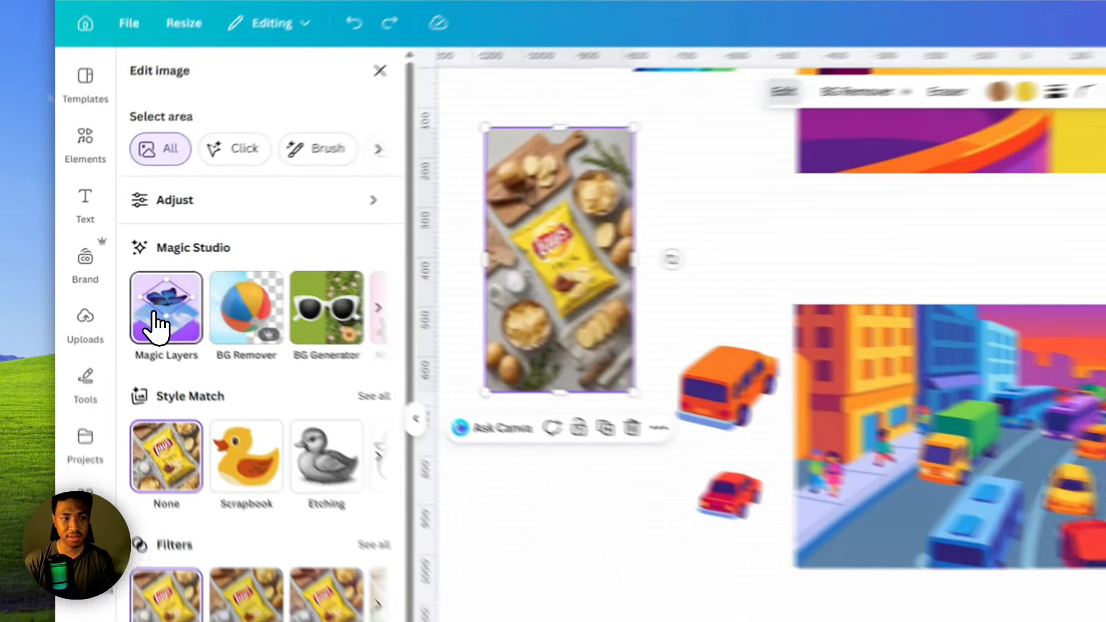
pyautogui.click(117, 288)
# Reposition the Lay's chips photo and enlarge it proportionally to nearly double its size beside the traffic illustration.
pyautogui.moveTo(393, 271); pyautogui.dragTo(409, 277)
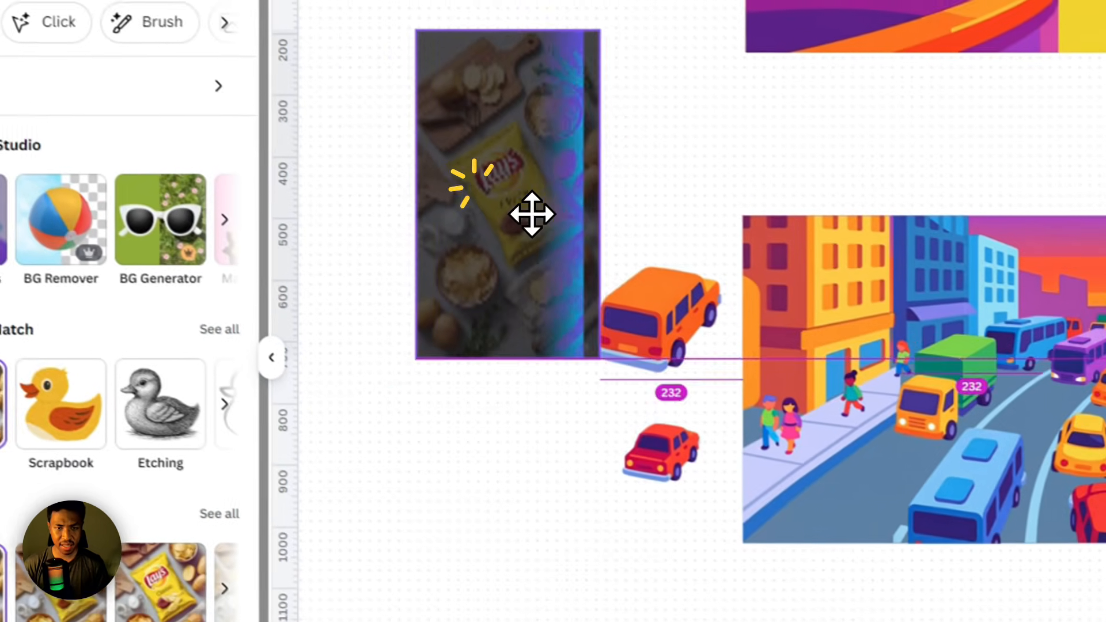
pyautogui.moveTo(531, 214); pyautogui.dragTo(510, 187)
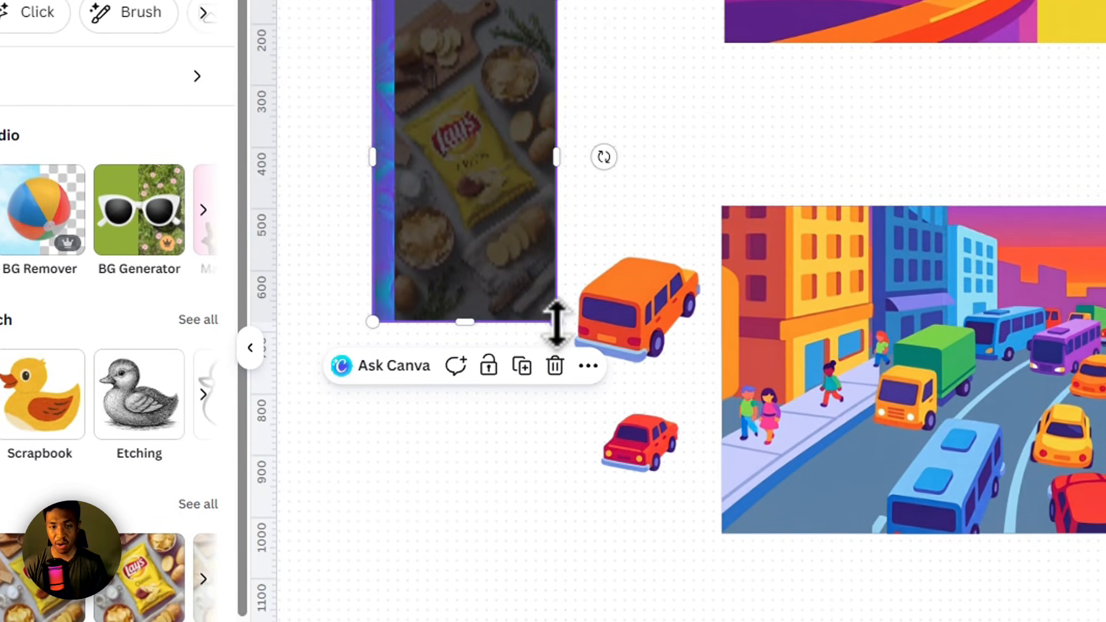
pyautogui.moveTo(557, 324); pyautogui.dragTo(590, 373)
pyautogui.hotkey('ctrl', 'z')
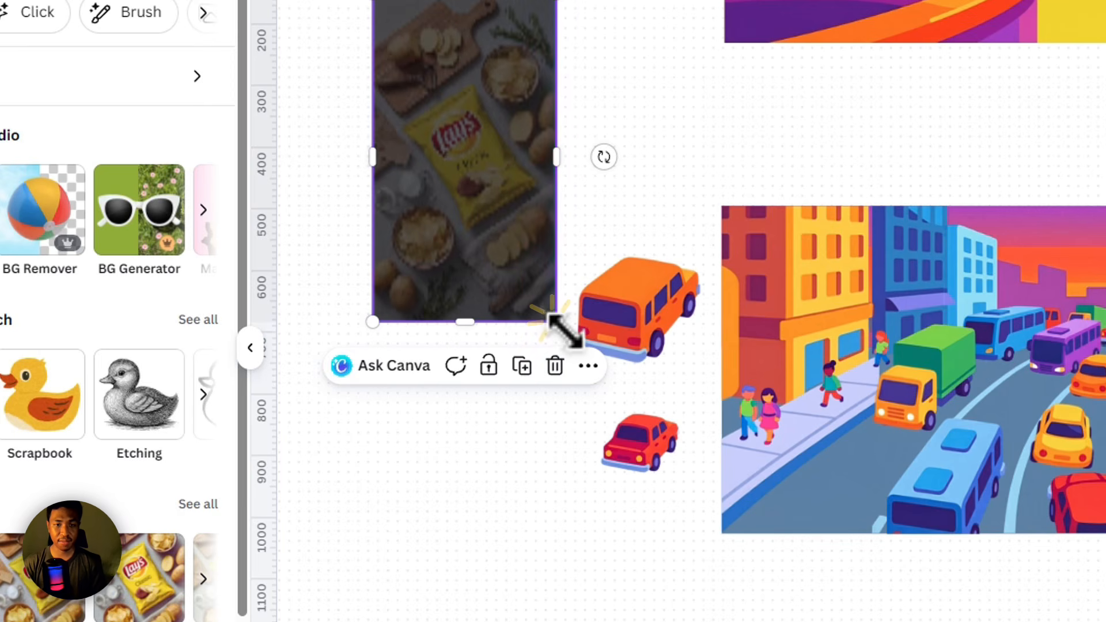
pyautogui.moveTo(561, 327); pyautogui.dragTo(507, 461)
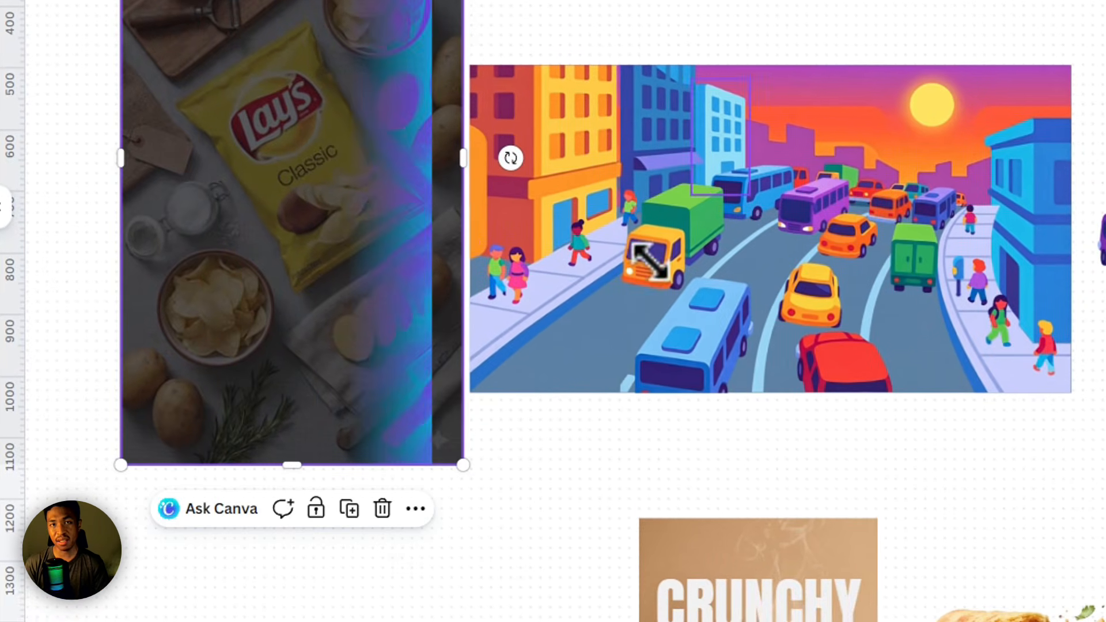